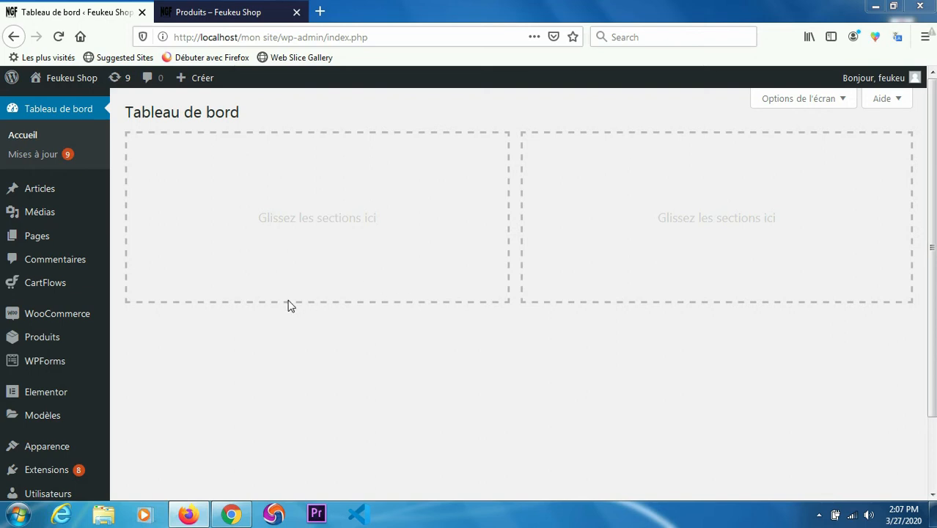
# Step: Open the product categories page and enter Men as the new category's name
pyautogui.moveTo(46, 345)
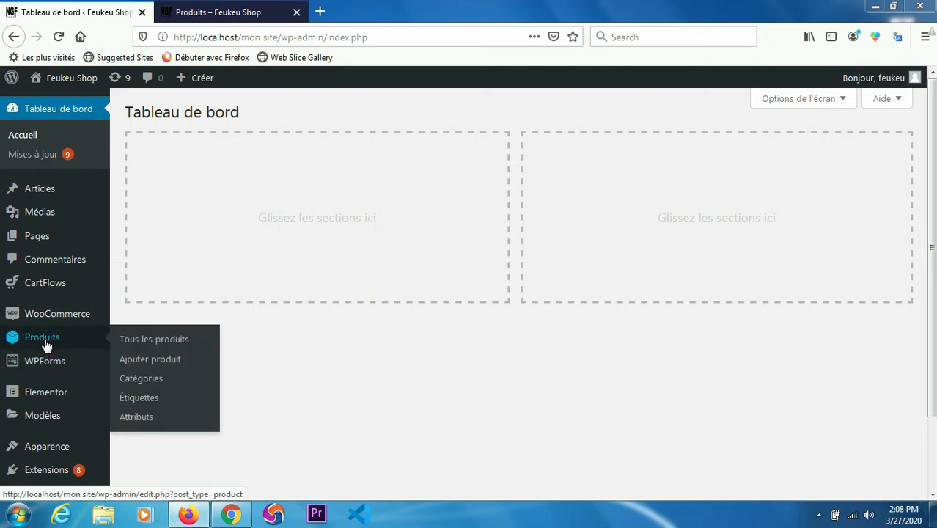
pyautogui.click(140, 382)
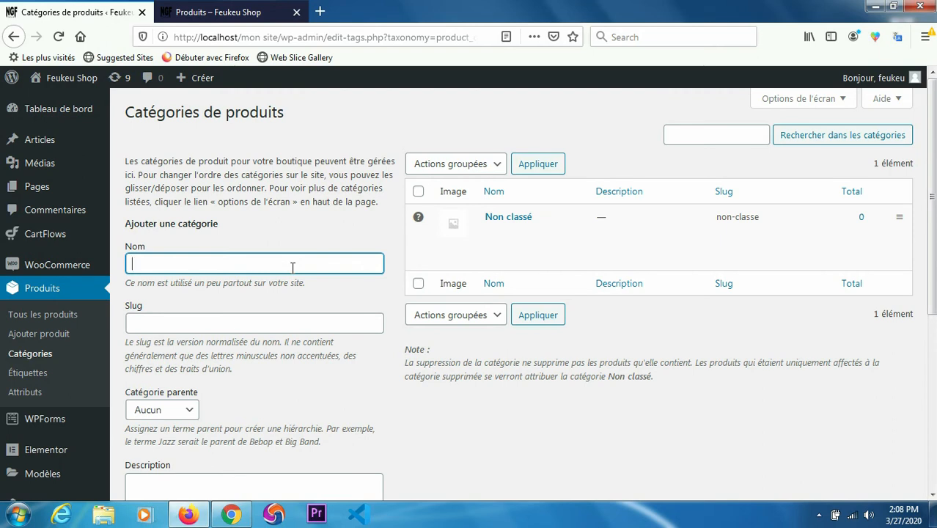
pyautogui.write('Men')
# Step: Copy the help sentence under Catégorie parente into the category's description and add the Men category
pyautogui.click(932, 496)
pyautogui.scroll(-5, 932, 497)
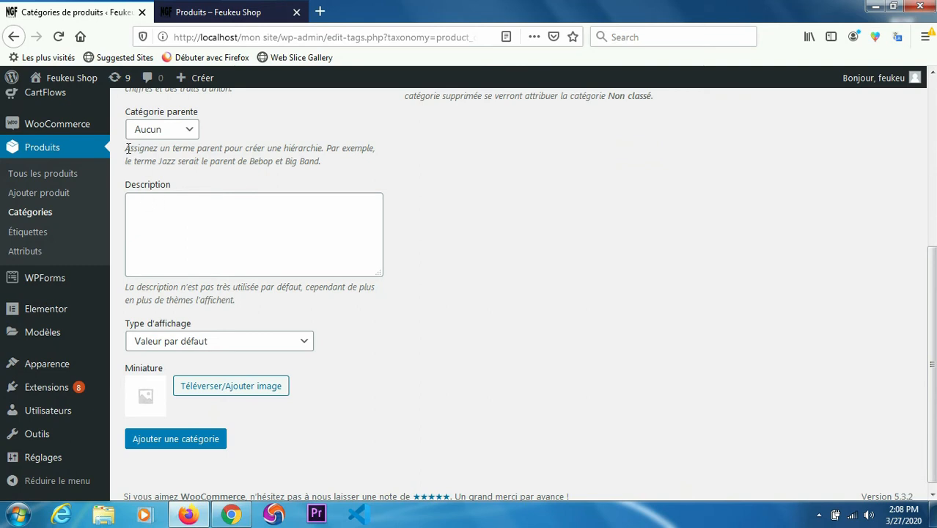
pyautogui.moveTo(128, 149); pyautogui.dragTo(337, 167)
pyautogui.hotkey('ctrl', 'c')
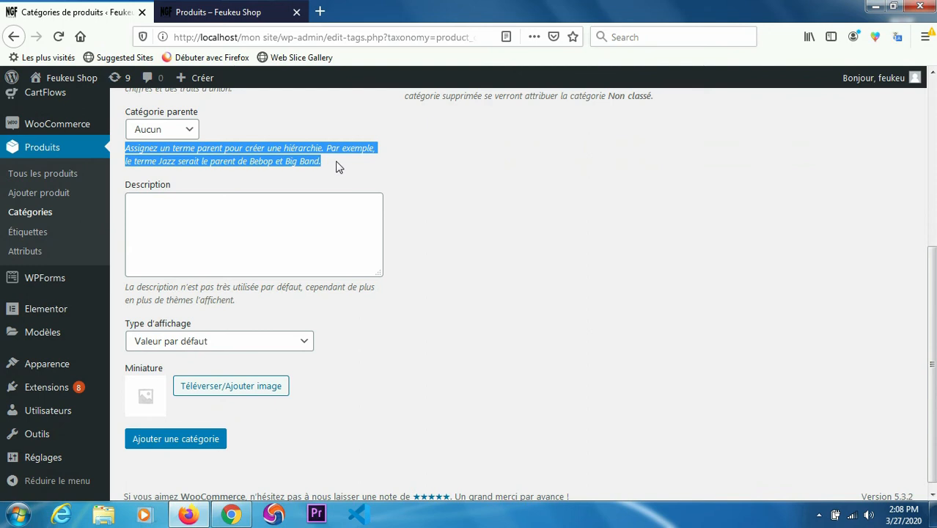
pyautogui.click(264, 212)
pyautogui.hotkey('ctrl', 'v')
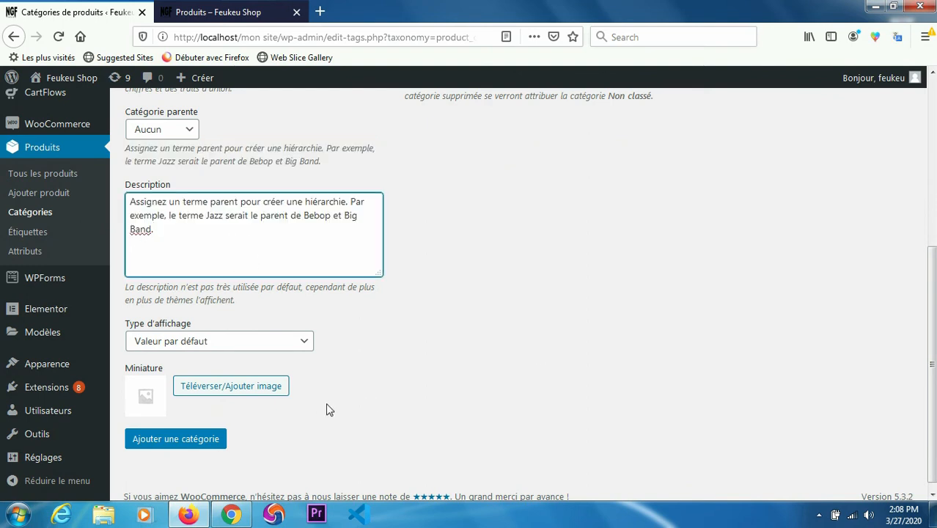
pyautogui.click(169, 440)
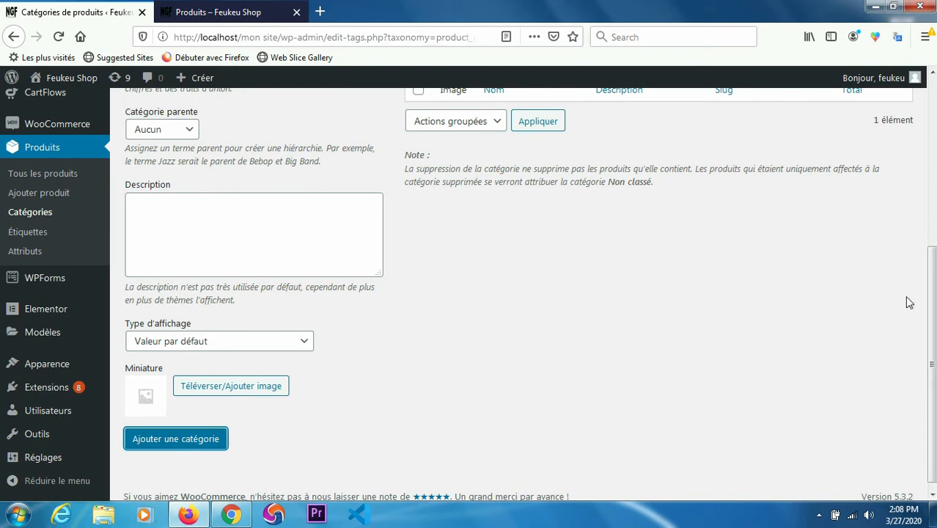
pyautogui.click(933, 74)
pyautogui.moveTo(535, 224)
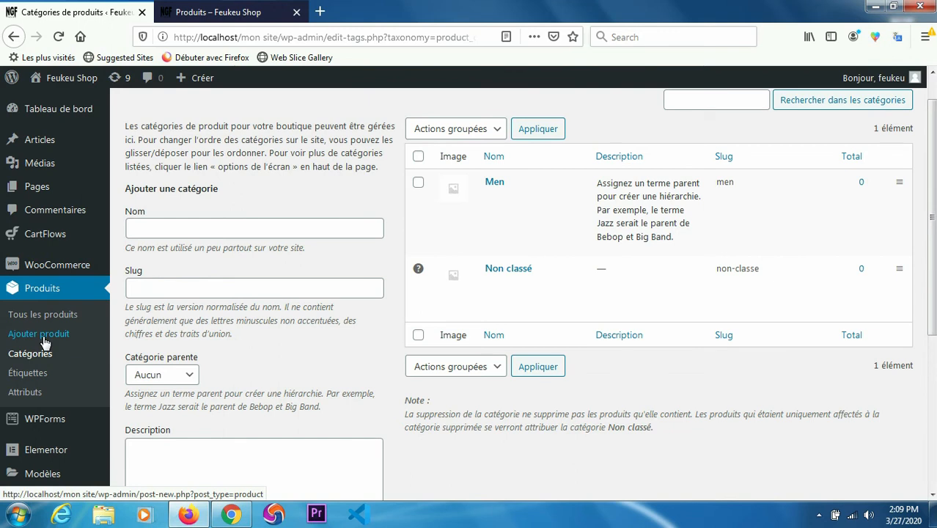
# Step: Reload the shop's Store page to check its product and category listing, and return to the category administration
pyautogui.click(229, 15)
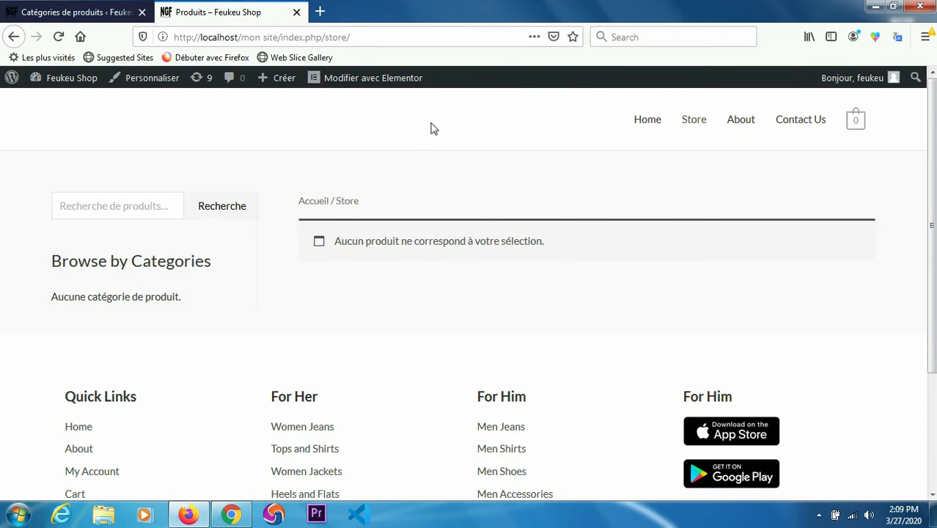
pyautogui.click(59, 38)
pyautogui.click(76, 12)
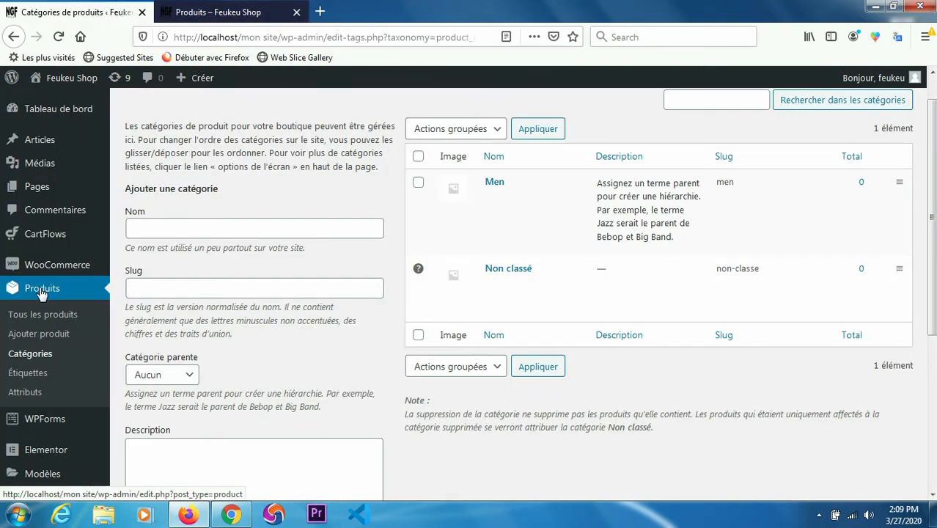
# Step: Start a new product named T-shirt and assign it to the Men category
pyautogui.click(52, 335)
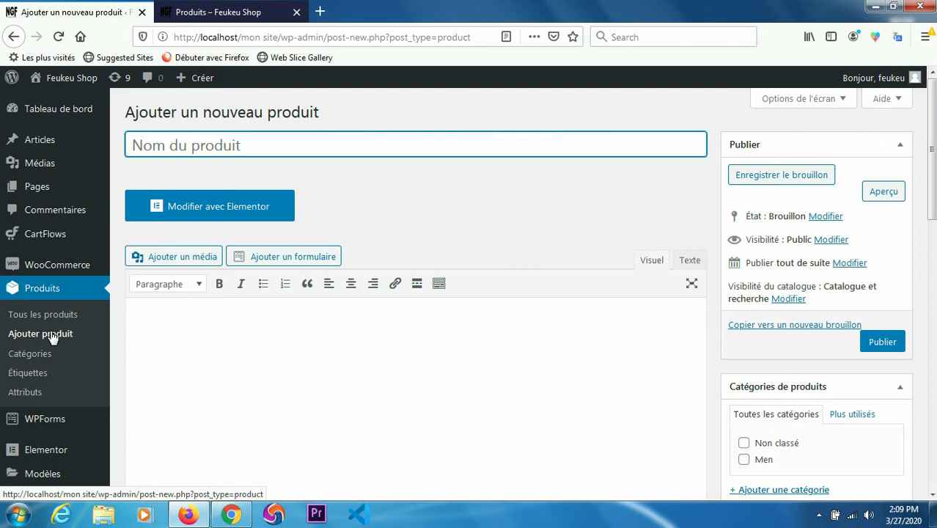
pyautogui.write('T')
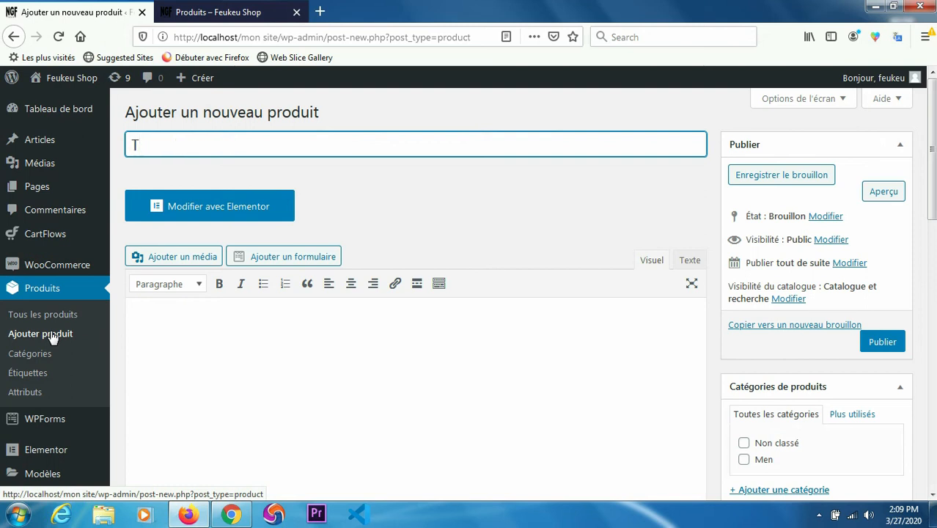
pyautogui.write('shirt')
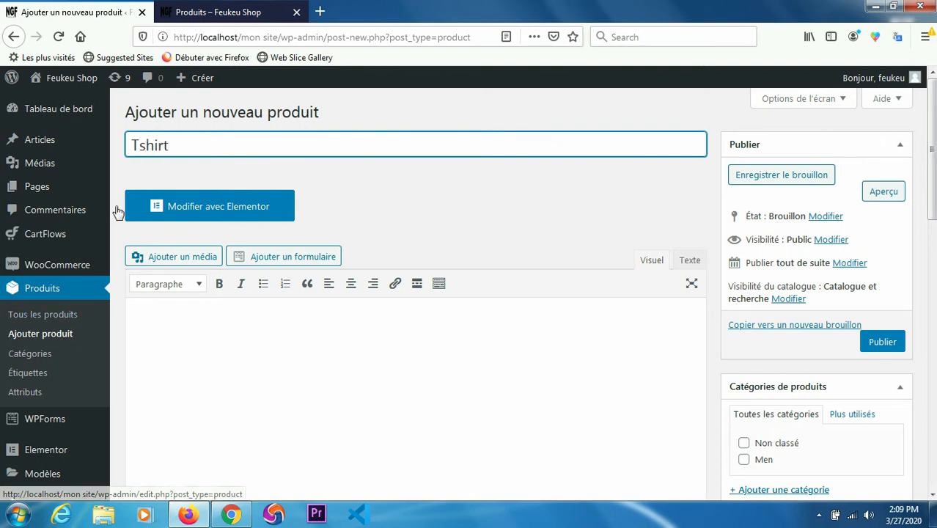
pyautogui.click(139, 146)
pyautogui.write('-')
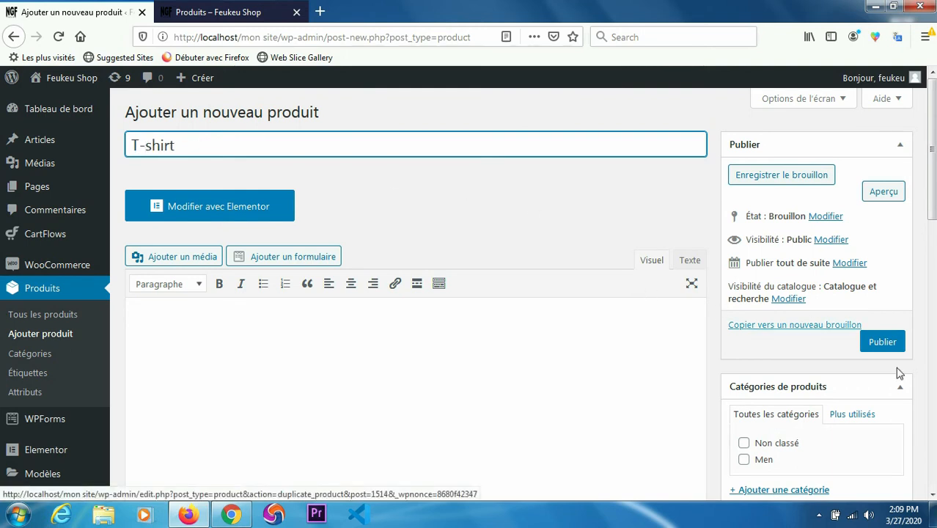
pyautogui.click(745, 462)
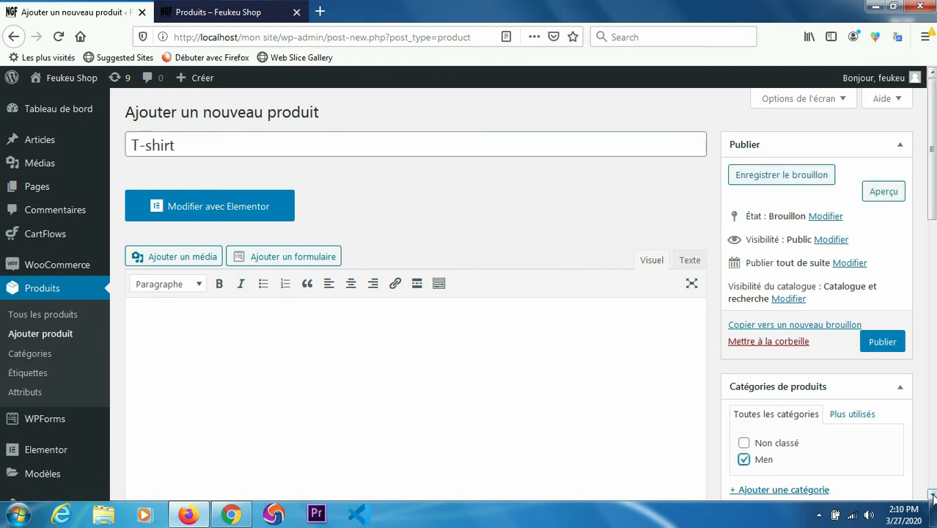
# Step: Look over the available product types, keep Produit simple, and set the T-shirt's regular price to £100
pyautogui.click(932, 496)
pyautogui.click(933, 496)
pyautogui.click(932, 496)
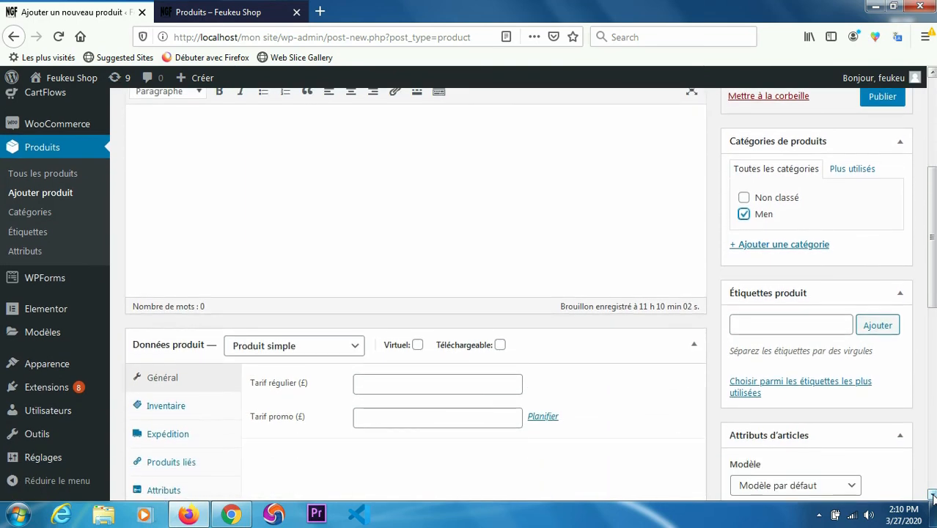
pyautogui.click(932, 496)
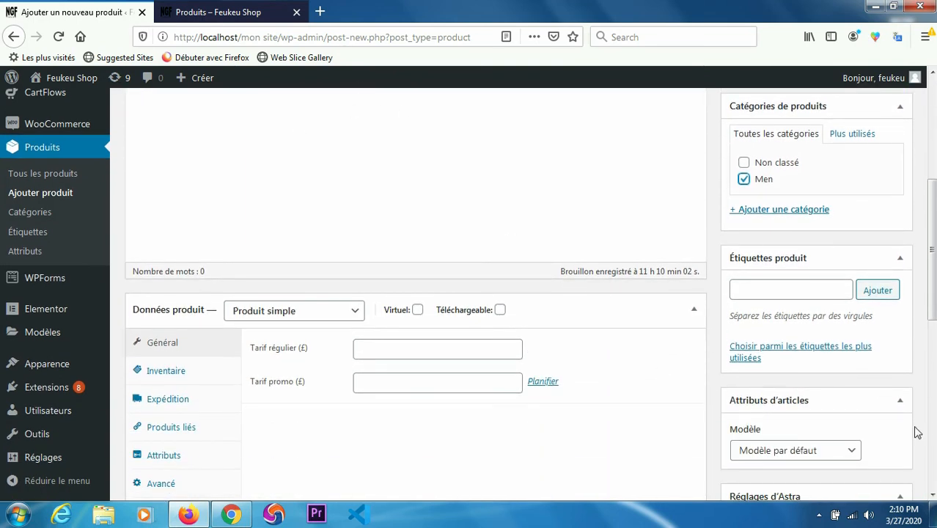
pyautogui.click(932, 496)
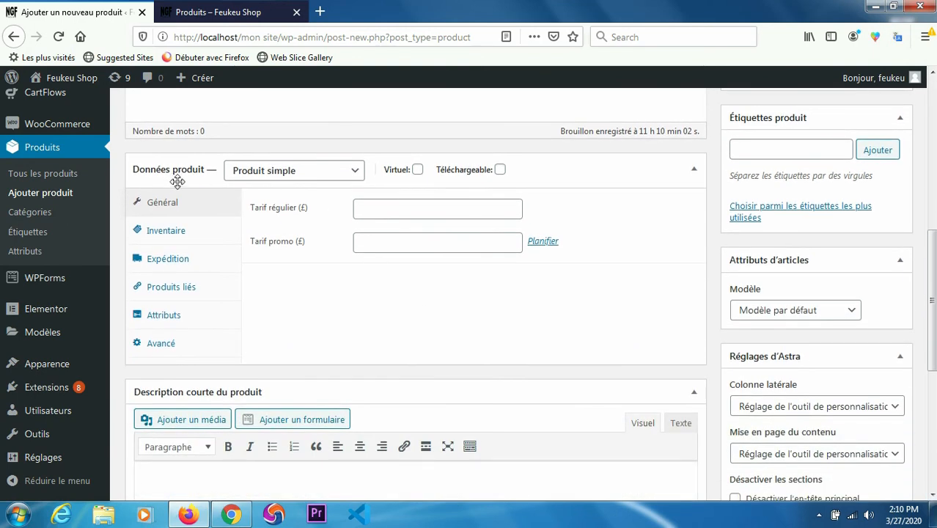
pyautogui.click(357, 172)
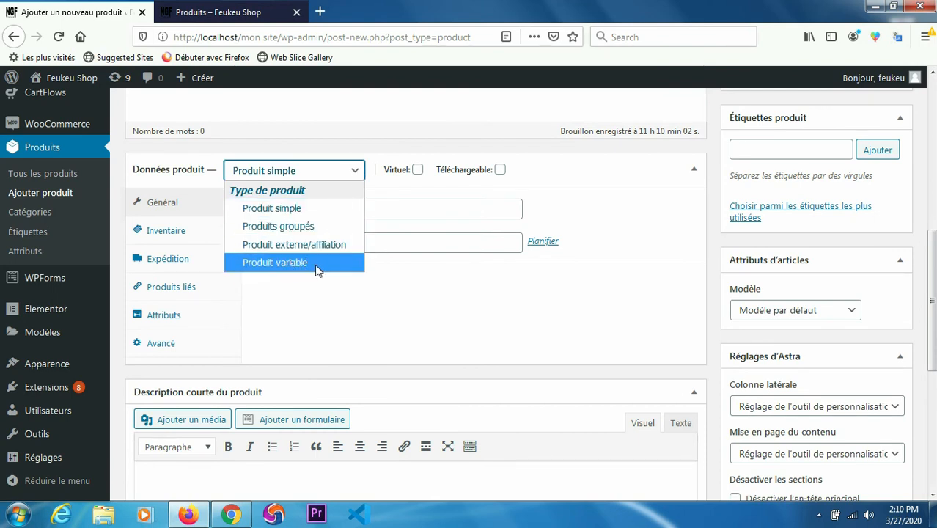
pyautogui.click(365, 153)
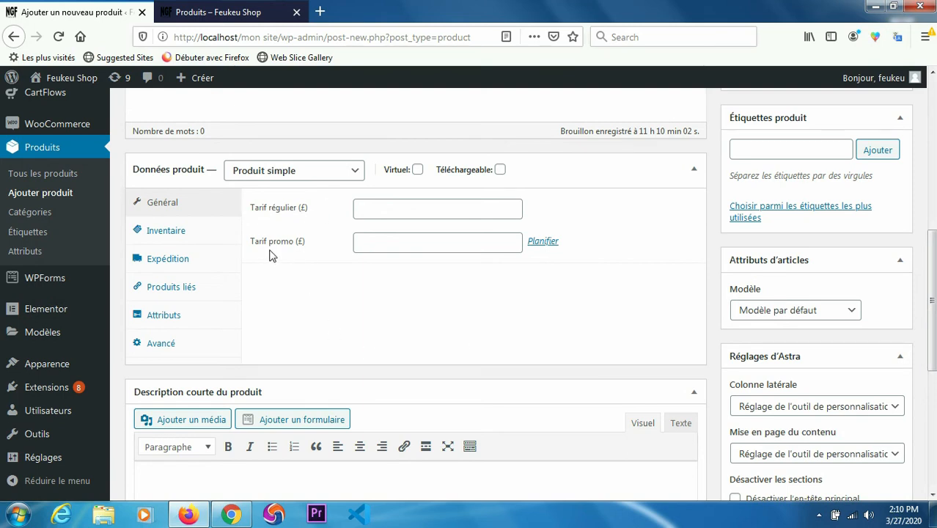
pyautogui.click(402, 208)
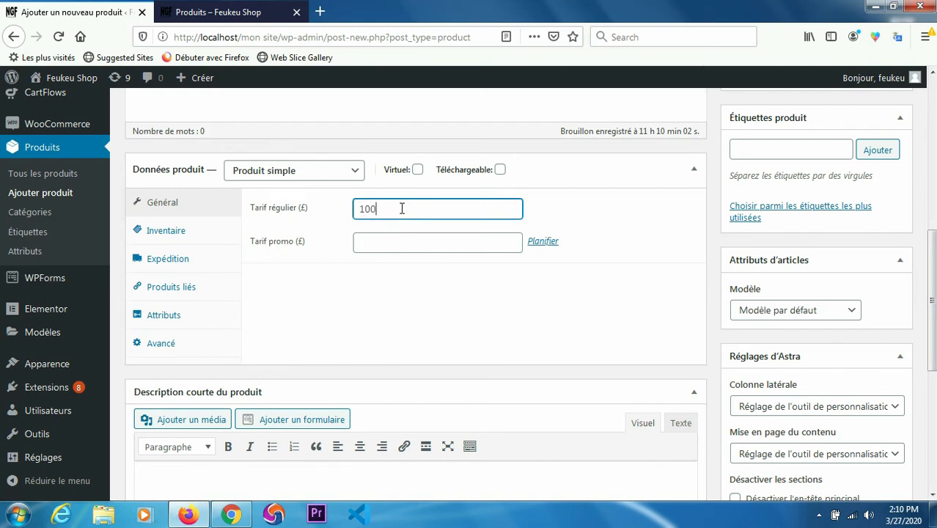
# Step: Review the product's inventory, shipping, linked products, attributes and advanced settings, and return to the general pricing settings
pyautogui.click(168, 232)
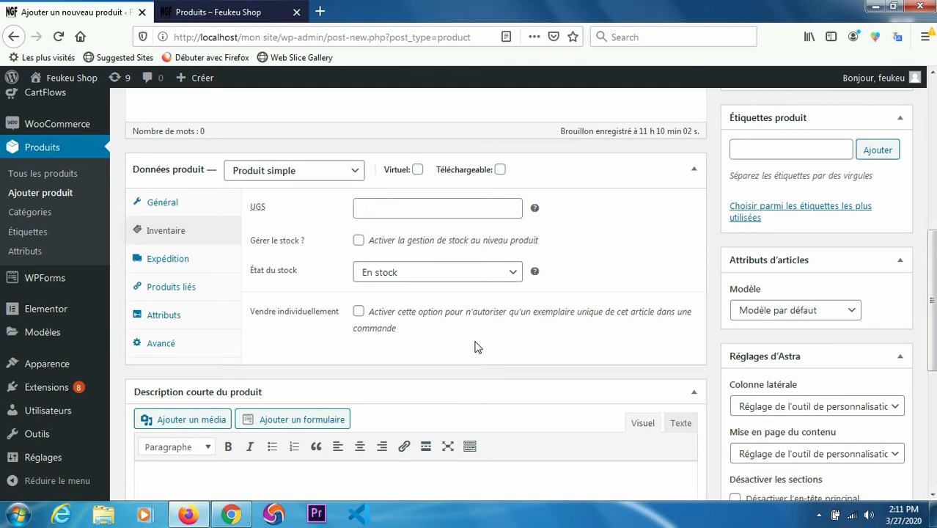
pyautogui.click(189, 262)
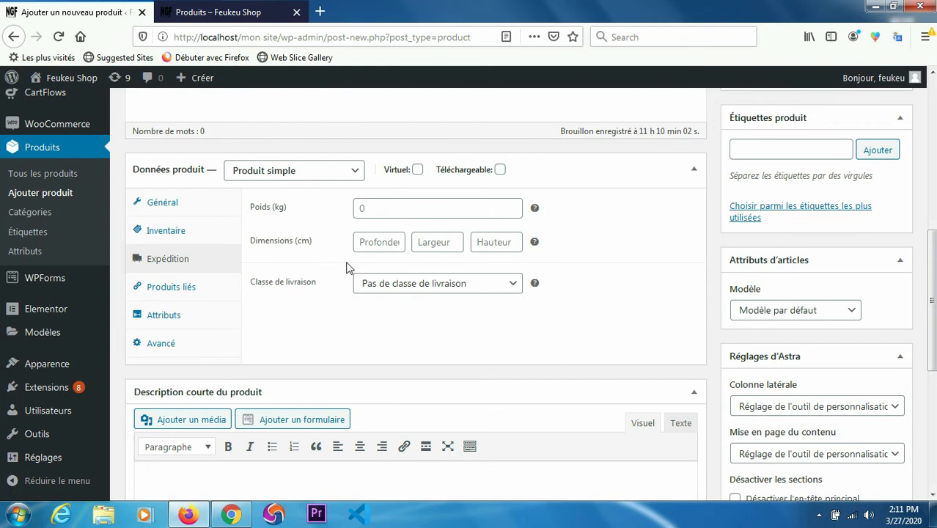
pyautogui.click(176, 293)
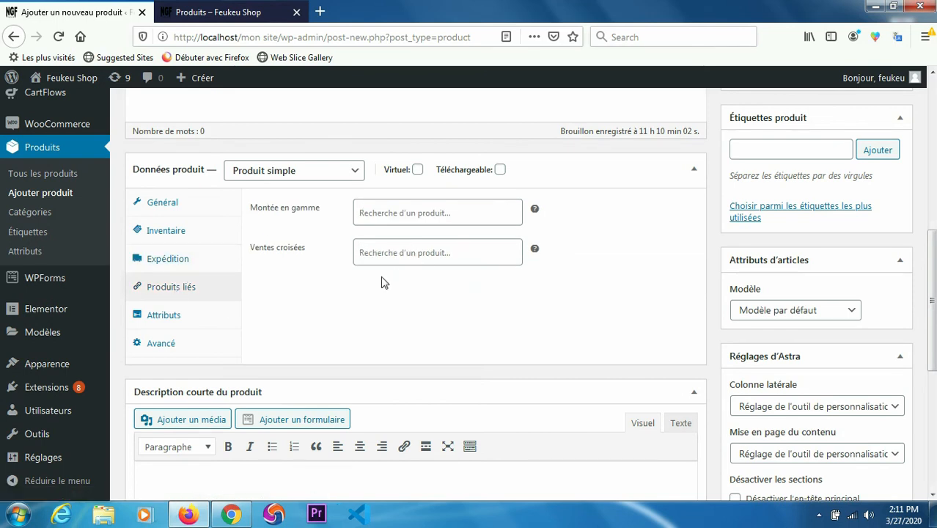
pyautogui.click(167, 324)
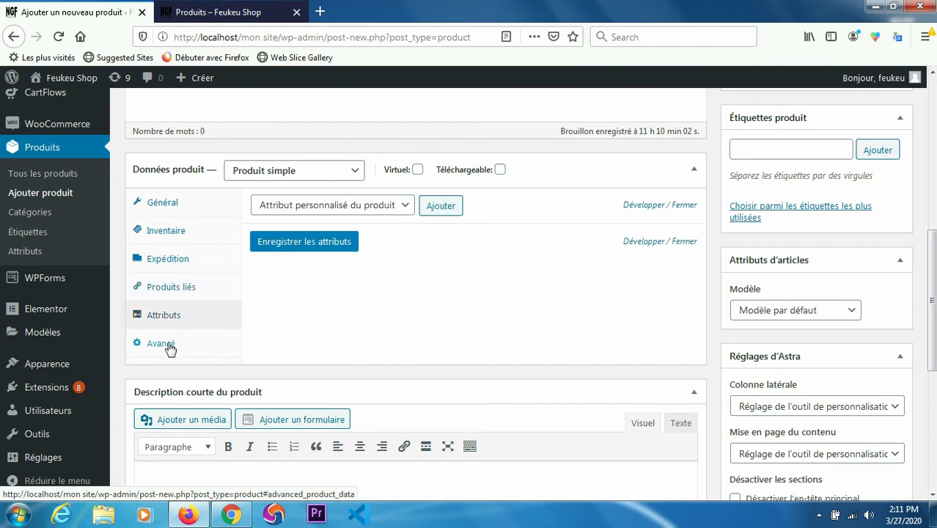
pyautogui.click(168, 347)
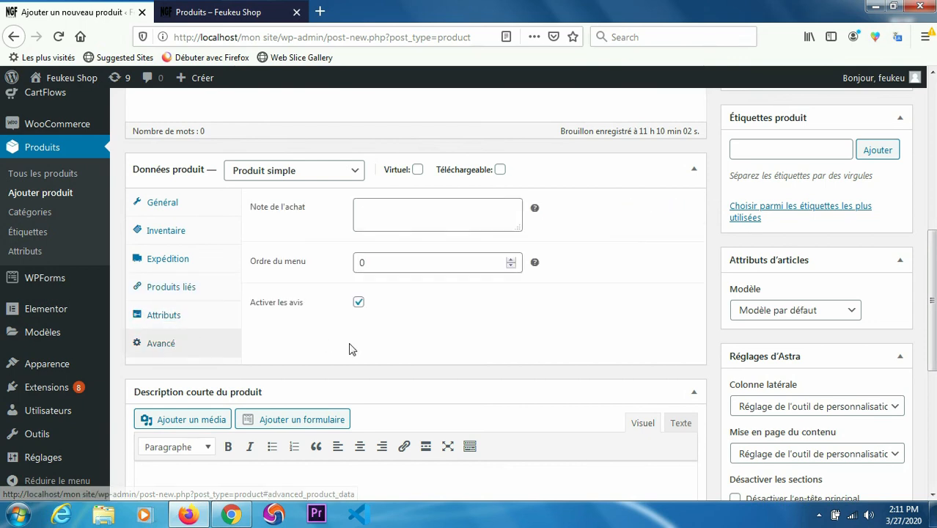
pyautogui.click(173, 233)
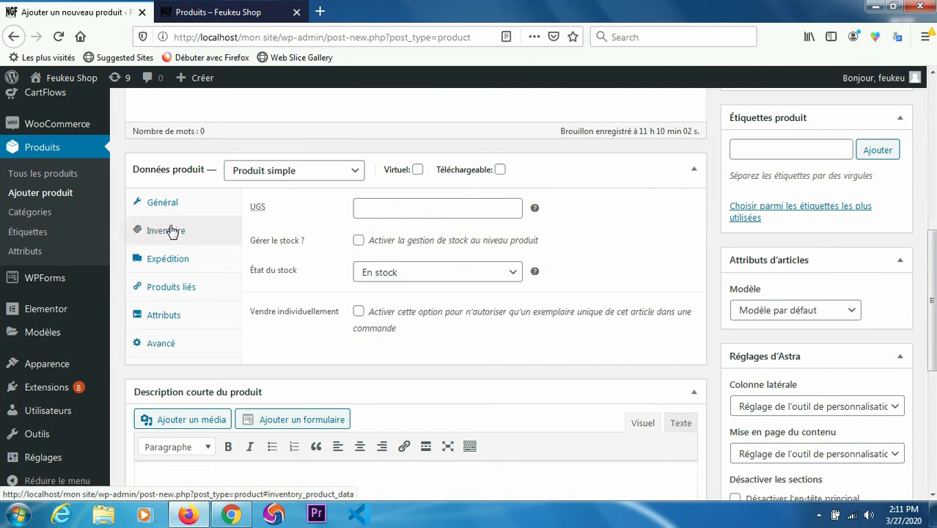
pyautogui.click(175, 203)
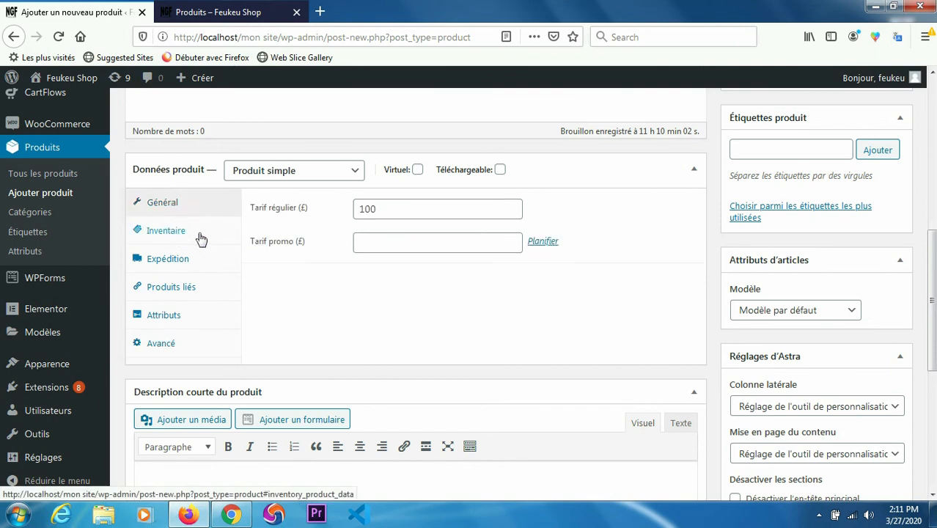
# Step: Fill the product's short description with the copied "Assignez un terme parent pour créer une hiérarchie…" text, inserted twice in a row
pyautogui.click(932, 496)
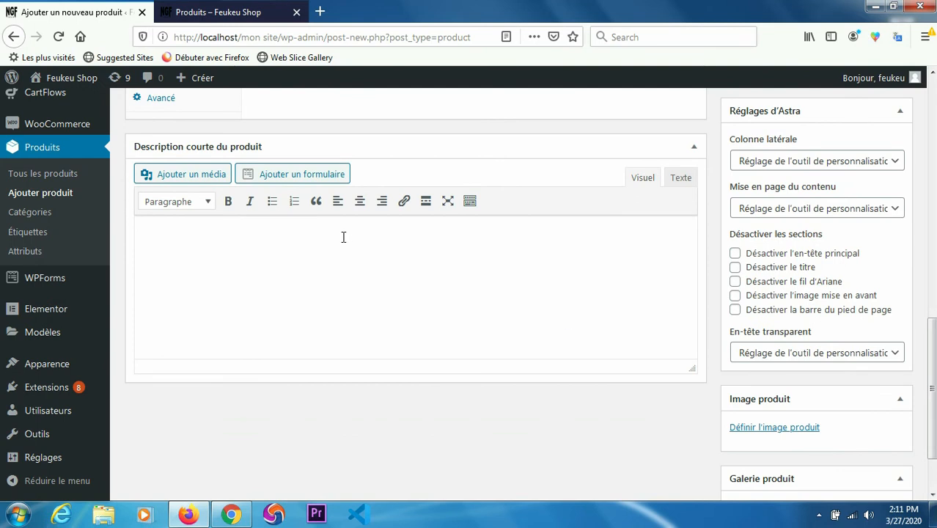
pyautogui.click(273, 243)
pyautogui.write('Assignez un terme parent pour créer une hiérarchie. Par exemple, le terme Jazz serait le parent de Bebop et Big Band.')
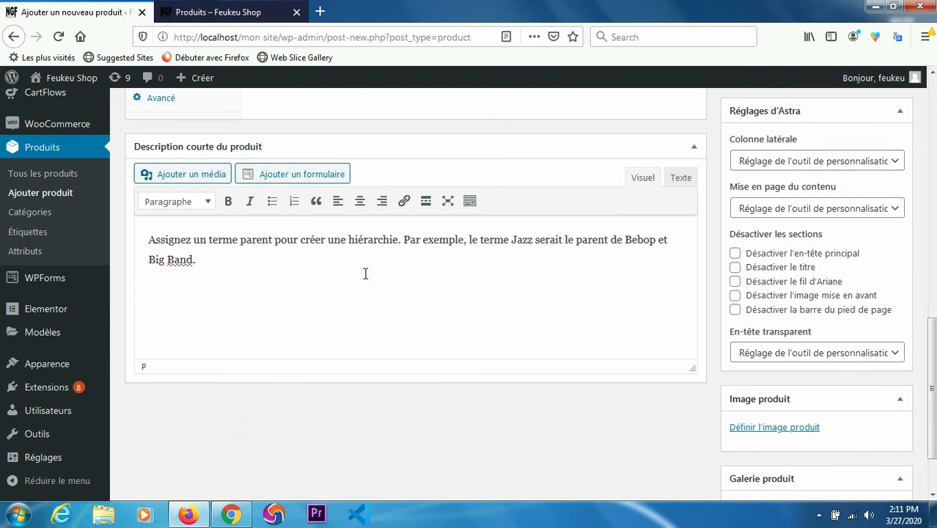
pyautogui.write('Assignez un terme parent pour créer une hiérarchie. Par exemple, le terme Jazz serait le parent de Bebop et Big Band.')
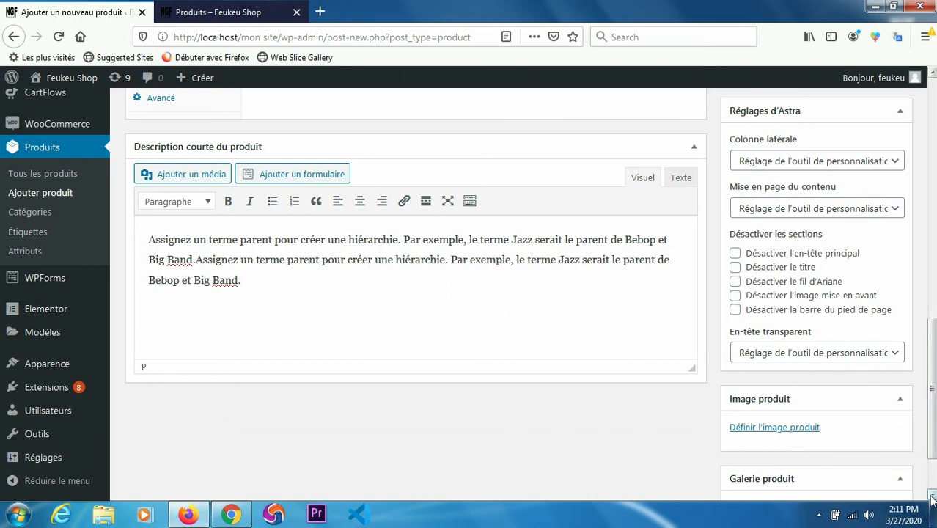
# Step: Set the green hoodie picture product-hoodie3.jpg from the media library as the T-shirt's product image
pyautogui.scroll(-2, 933, 499)
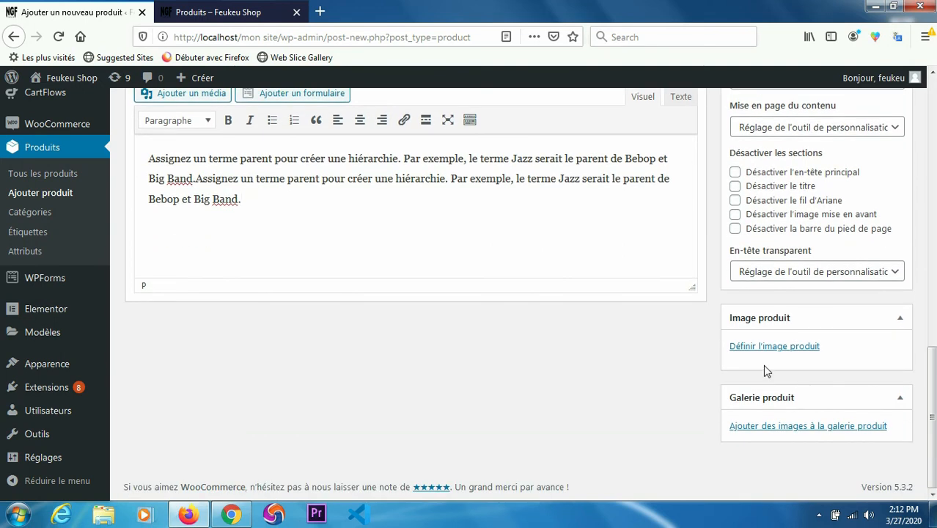
pyautogui.click(796, 352)
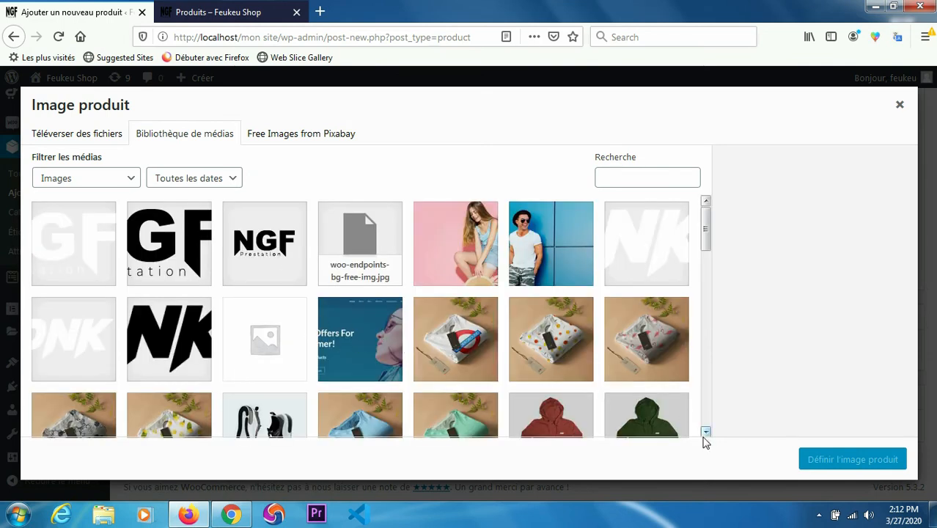
pyautogui.scroll(-6, 710, 437)
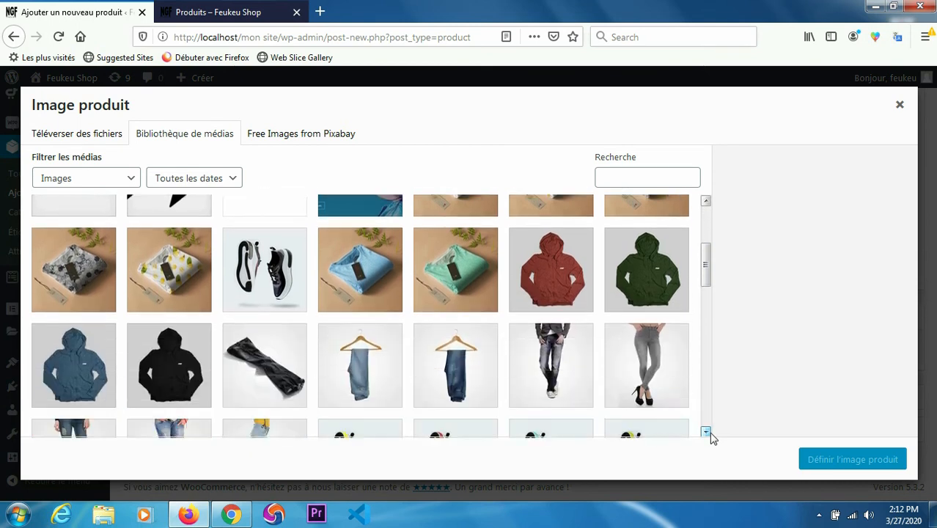
pyautogui.scroll(-1, 711, 437)
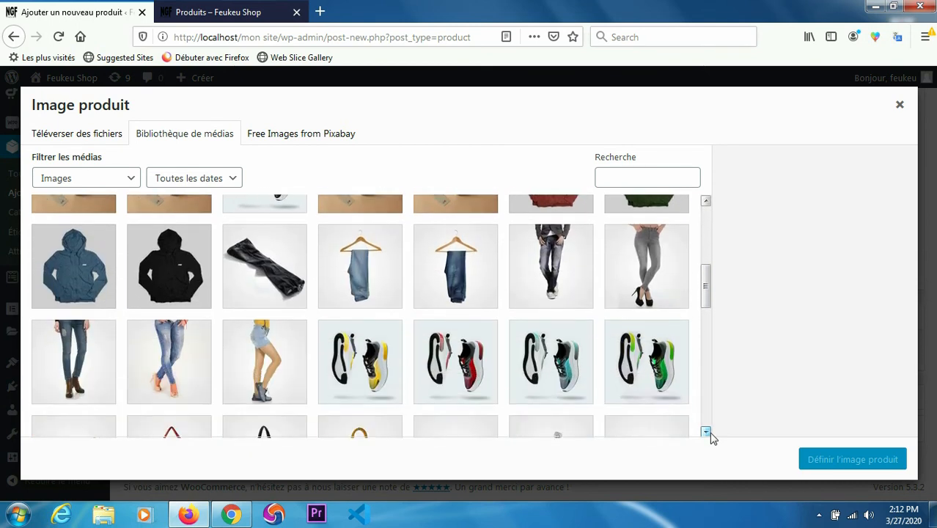
pyautogui.scroll(-5, 710, 437)
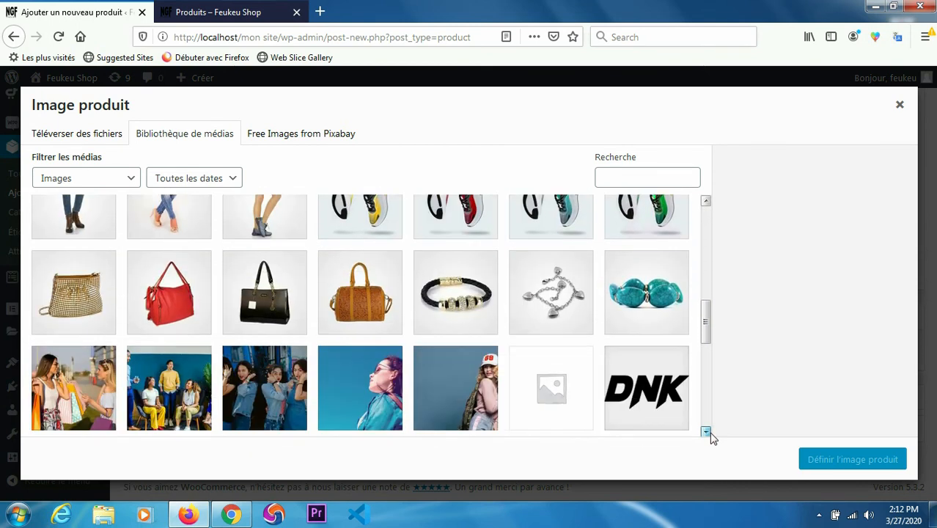
pyautogui.scroll(-4, 711, 437)
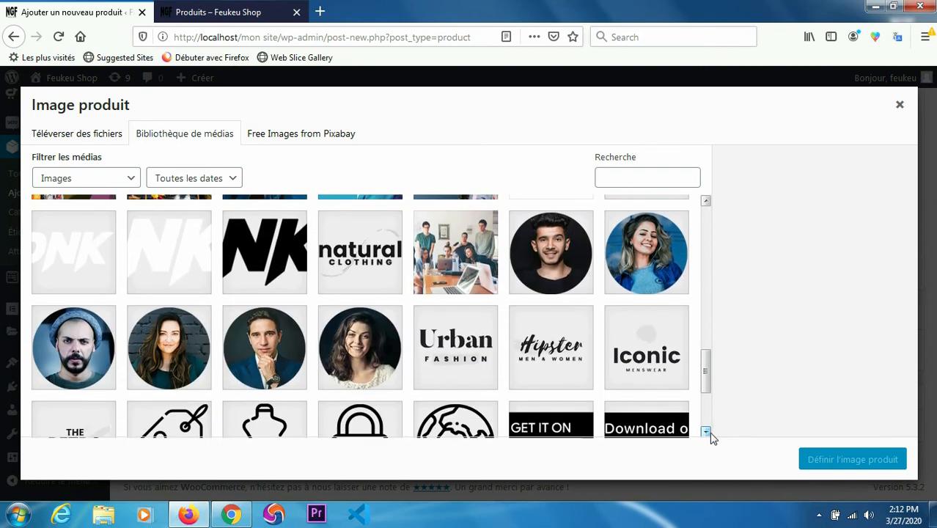
pyautogui.click(706, 200)
pyautogui.scroll(8, 705, 199)
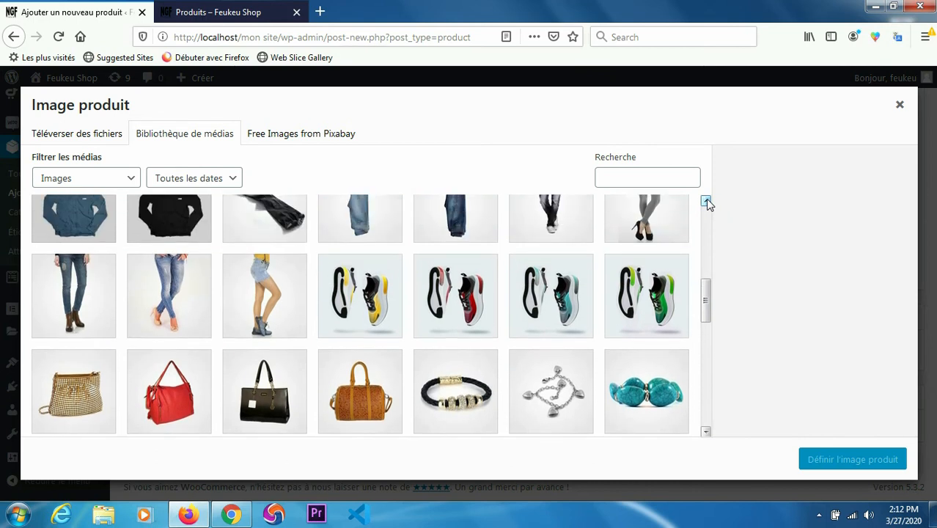
pyautogui.click(706, 198)
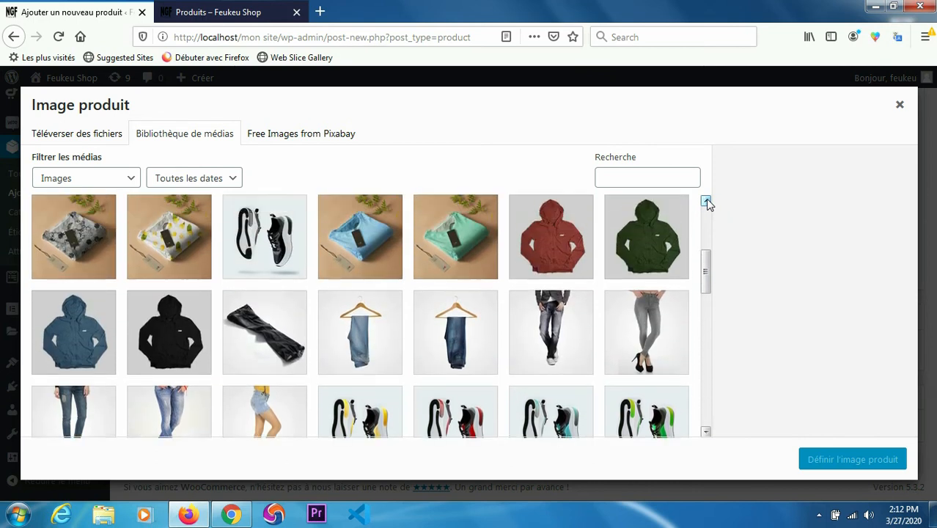
pyautogui.click(649, 230)
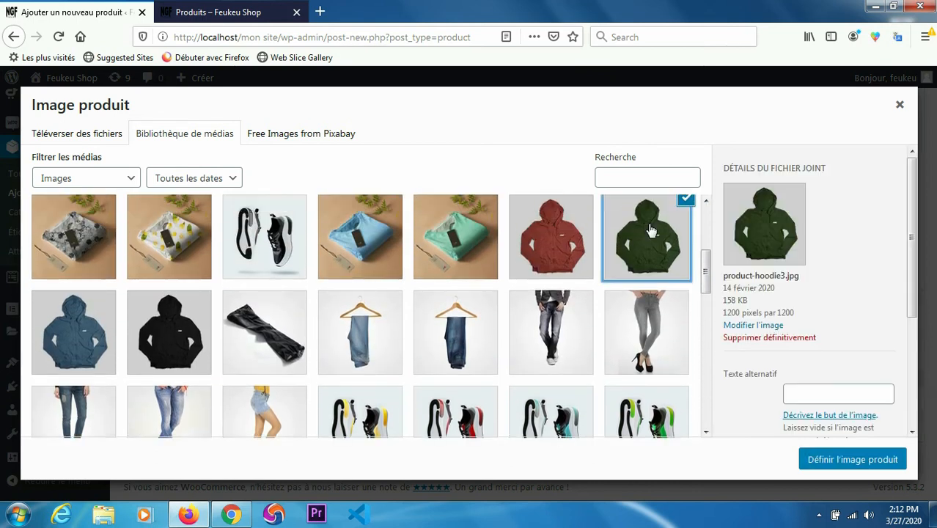
pyautogui.click(837, 460)
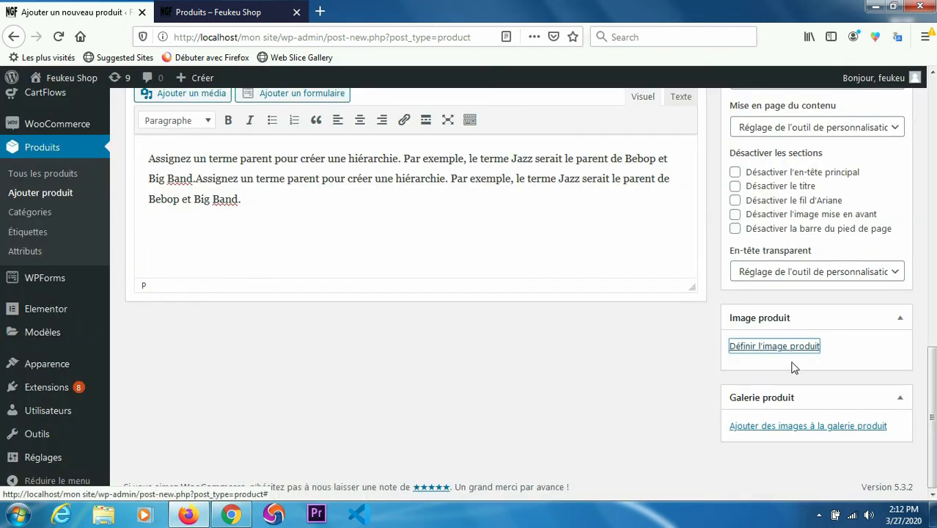
# Step: Add the red, green, blue and black hoodie pictures from the media library to the T-shirt's product gallery
pyautogui.click(932, 496)
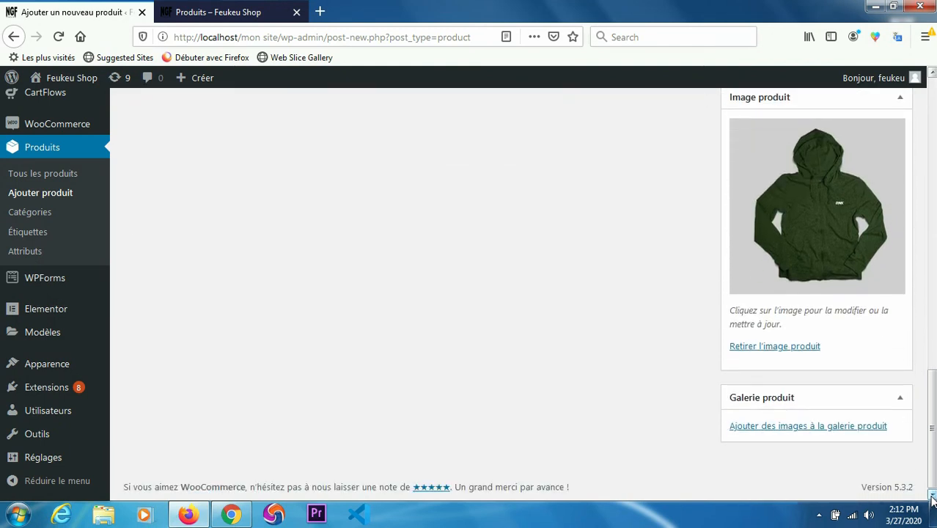
pyautogui.click(804, 427)
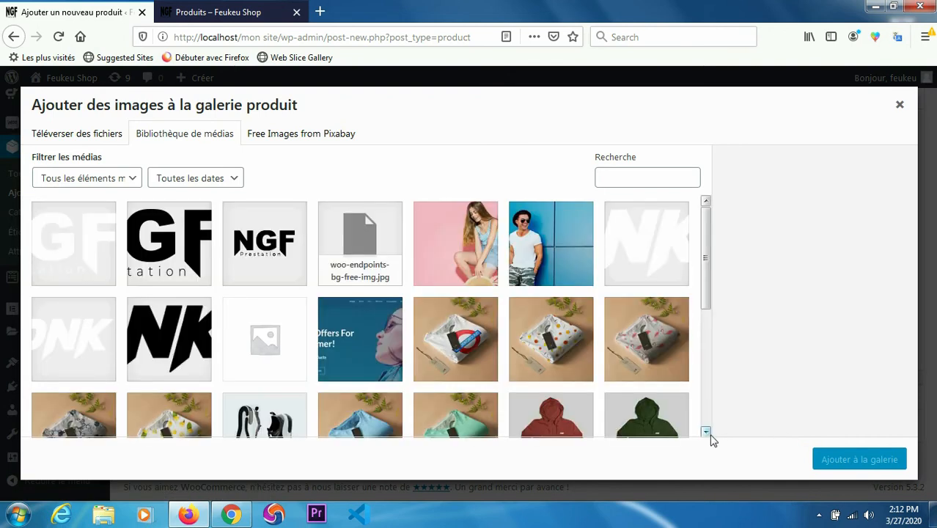
pyautogui.scroll(-5, 705, 433)
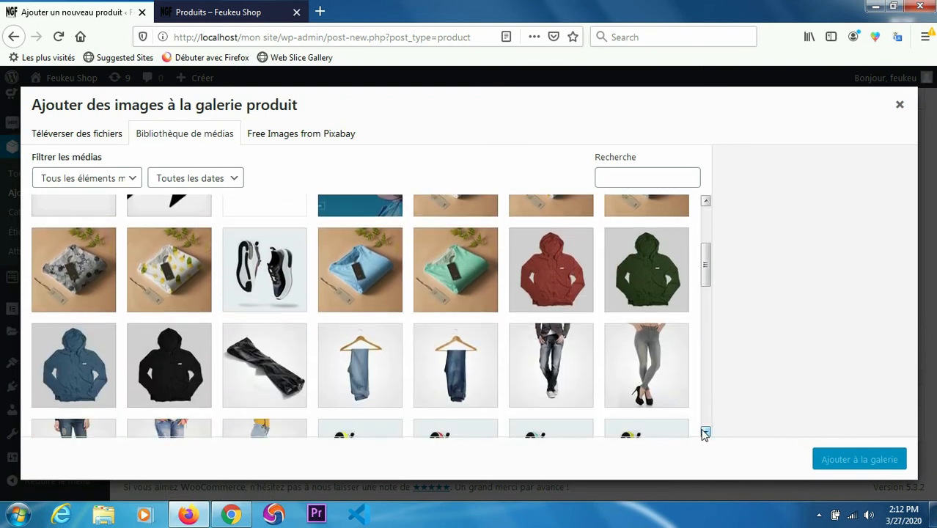
pyautogui.click(556, 289)
pyautogui.click(618, 290)
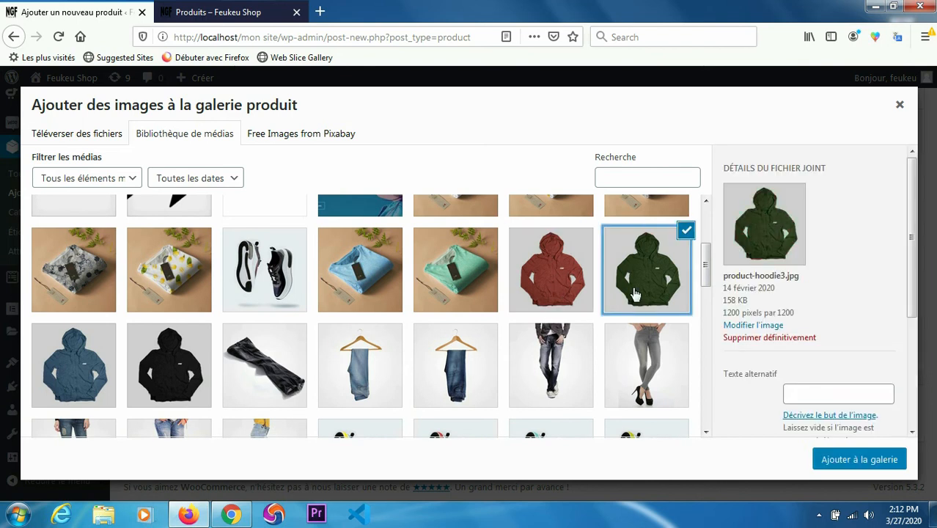
pyautogui.click(557, 278)
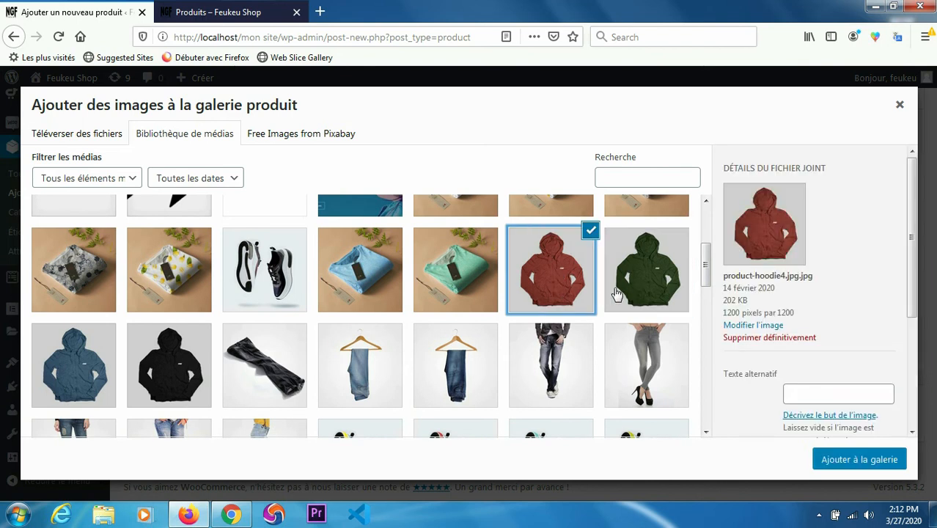
pyautogui.click(617, 293)
pyautogui.click(83, 362)
pyautogui.click(162, 375)
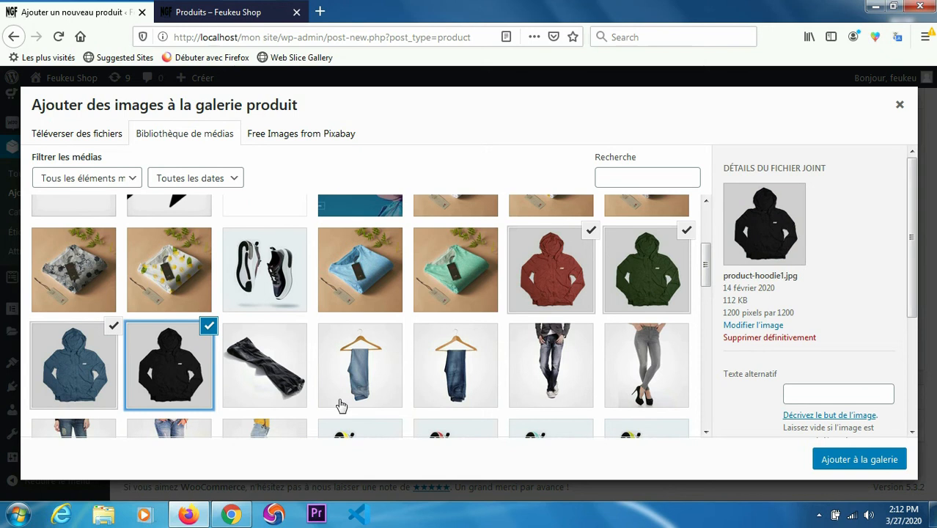
pyautogui.click(870, 460)
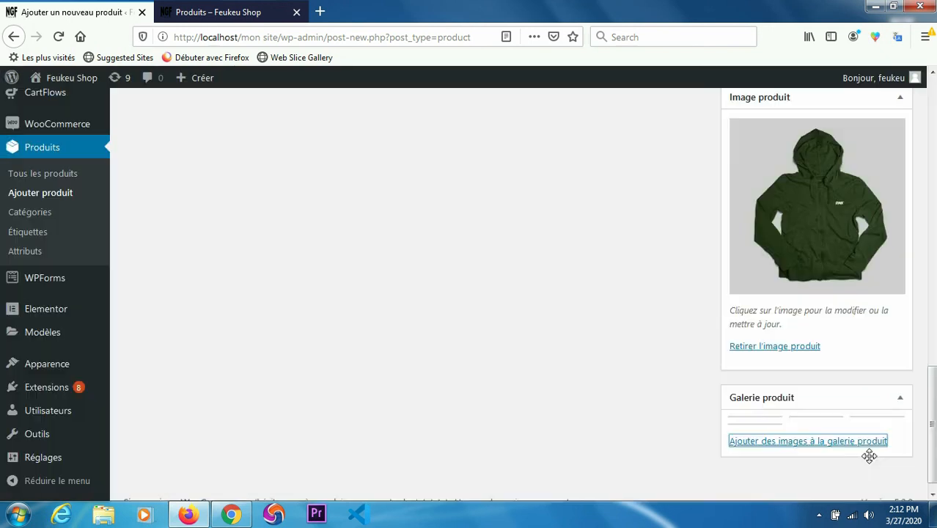
pyautogui.click(933, 497)
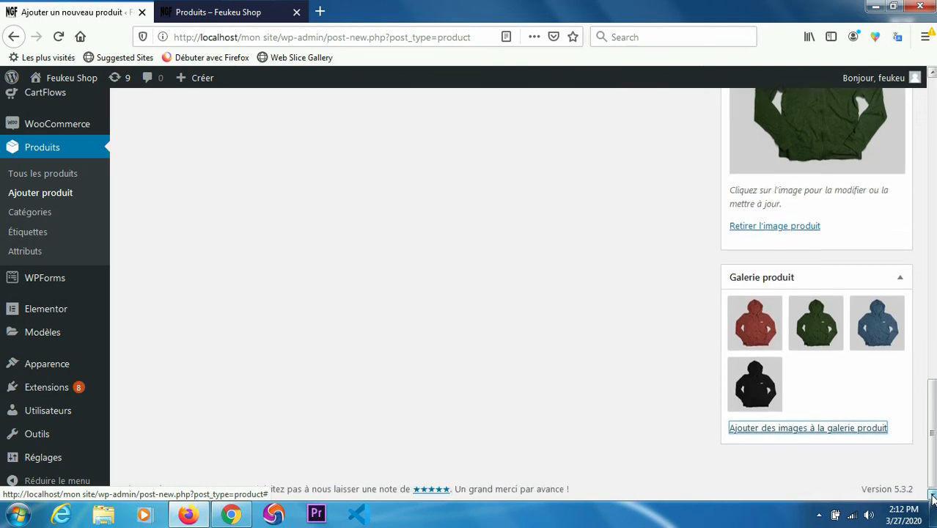
# Step: Publish the T-shirt product and reload the shop's Store page
pyautogui.moveTo(932, 433); pyautogui.dragTo(932, 132)
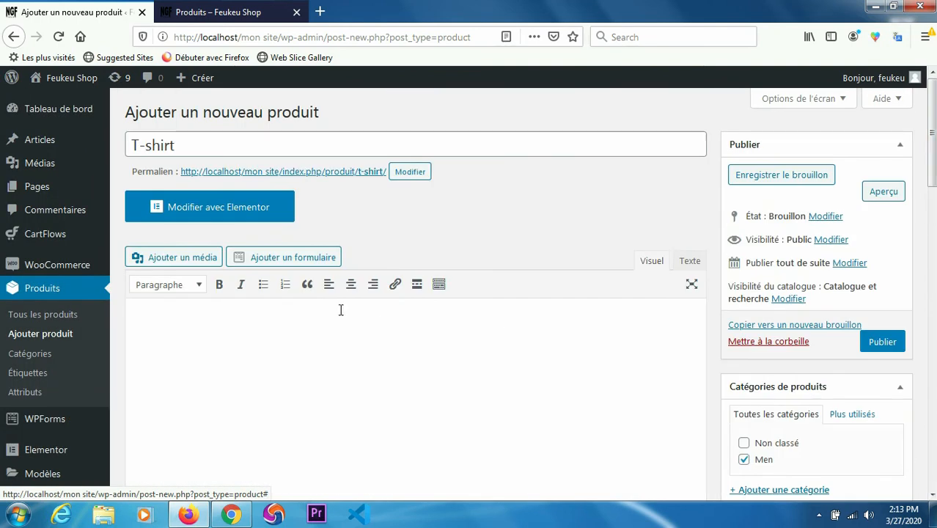
pyautogui.click(887, 344)
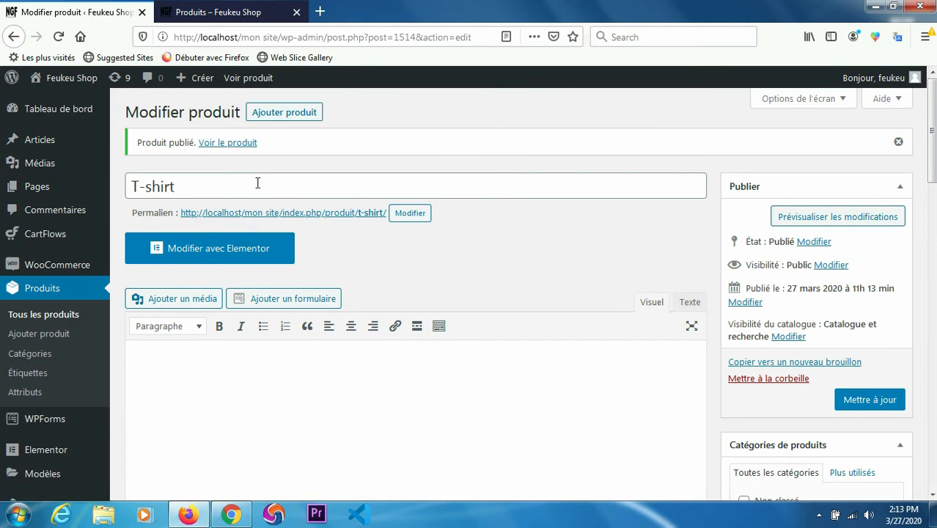
pyautogui.click(236, 12)
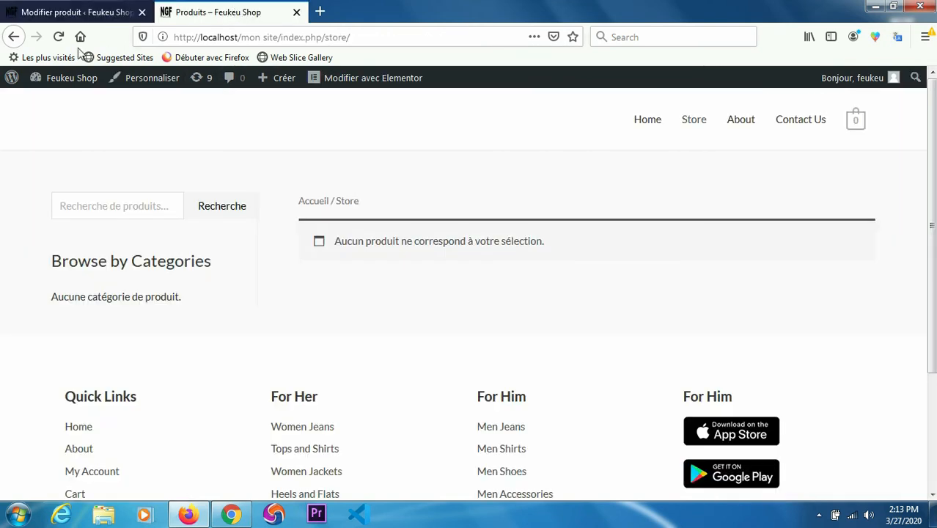
pyautogui.click(58, 37)
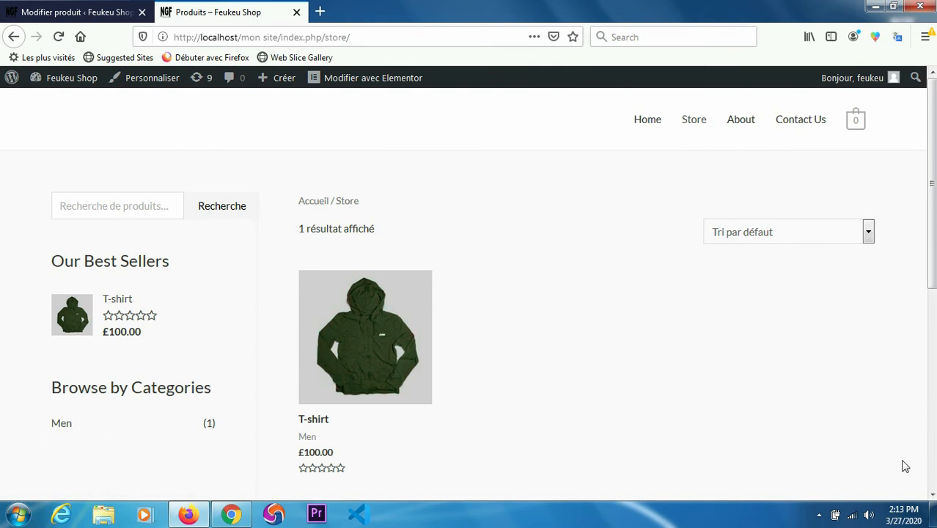
# Step: Check the T-shirt's store listing and product page, view its red, green, blue and black gallery images, and return to the Store page
pyautogui.click(933, 495)
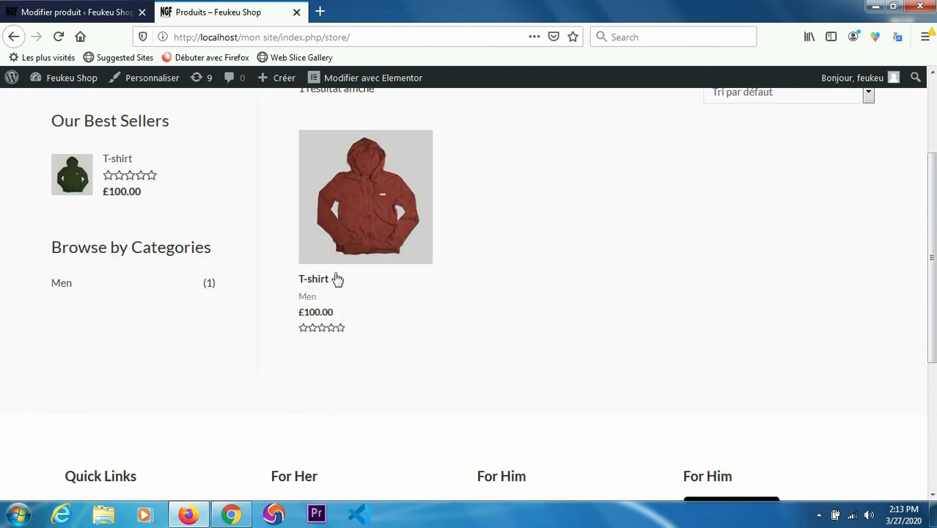
pyautogui.click(933, 76)
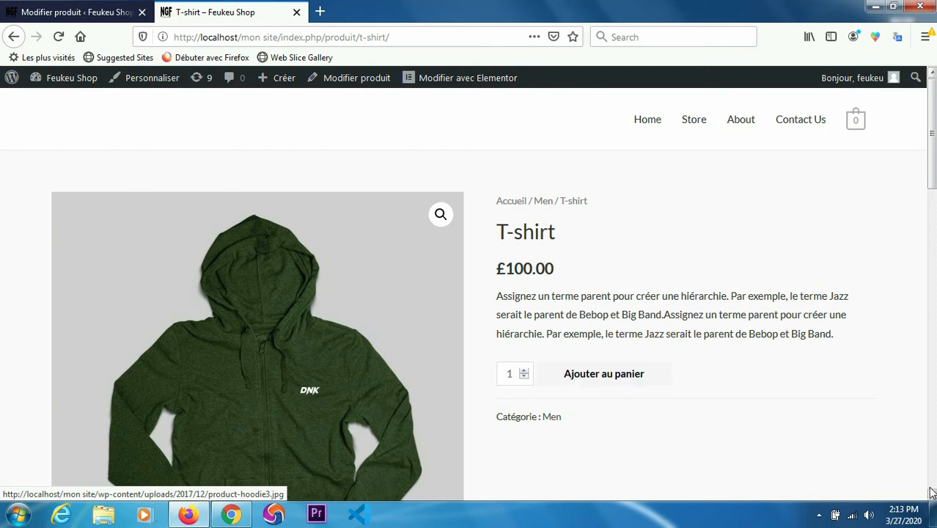
pyautogui.scroll(-5, 932, 496)
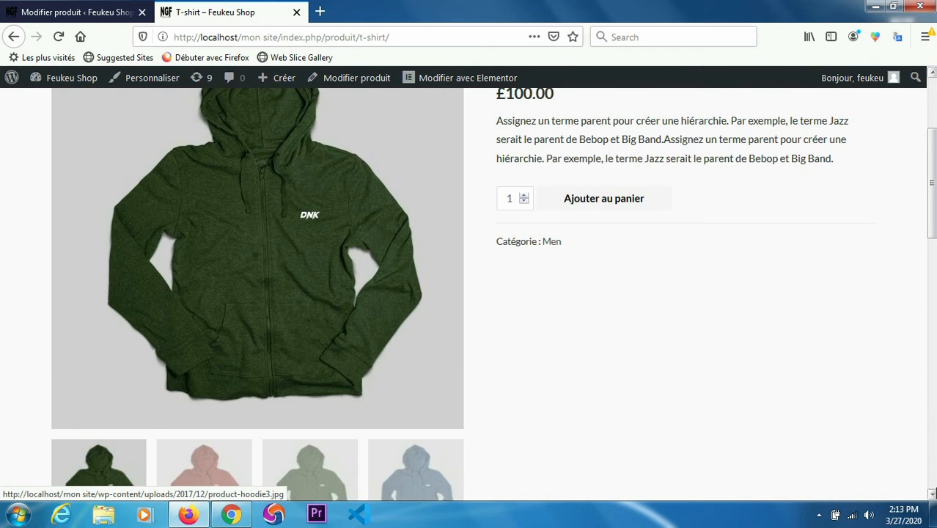
pyautogui.scroll(-5, 931, 496)
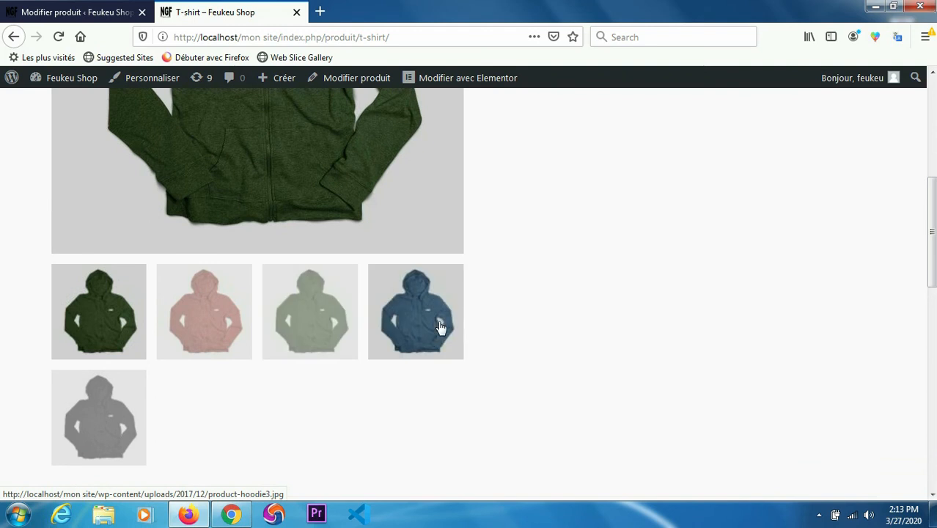
pyautogui.click(197, 333)
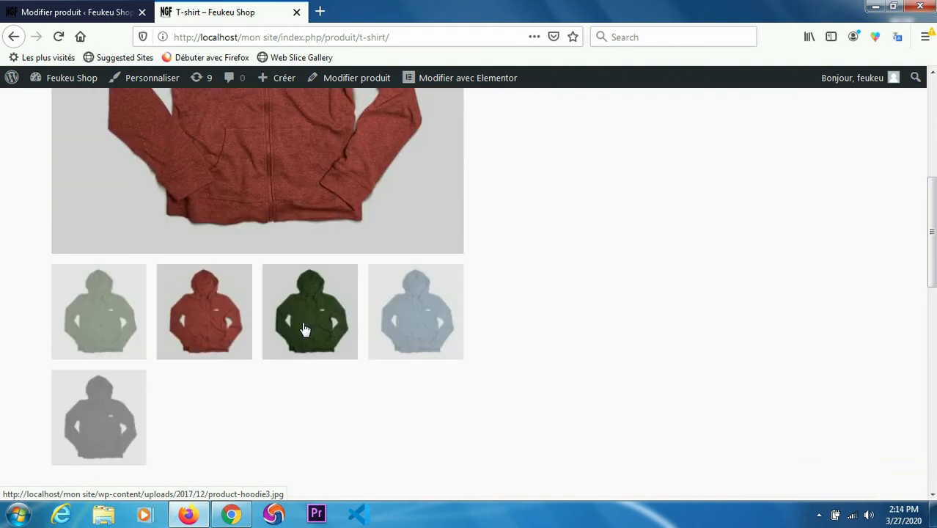
pyautogui.click(305, 329)
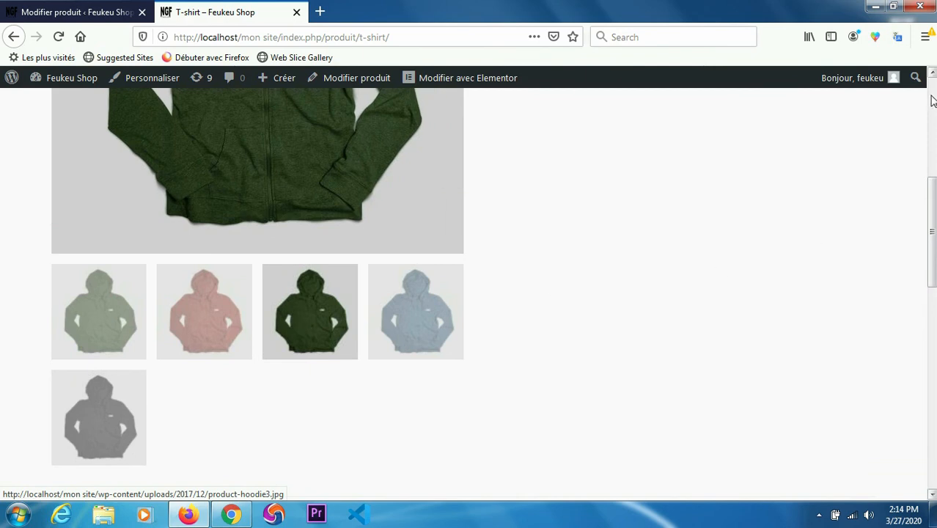
pyautogui.scroll(3, 932, 79)
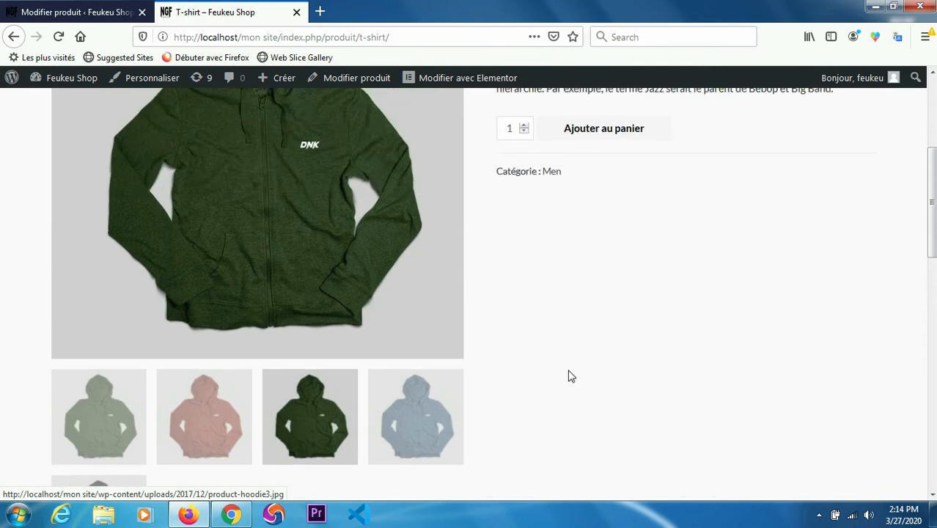
pyautogui.click(399, 420)
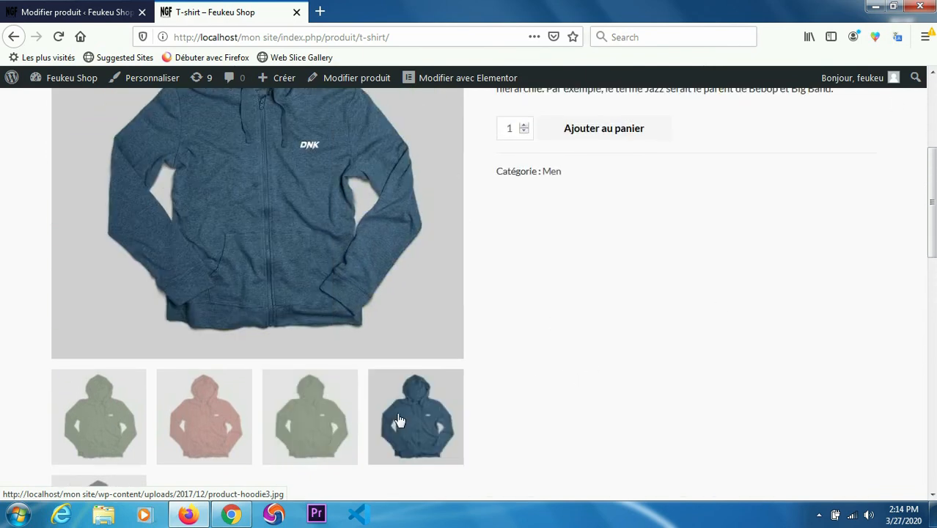
pyautogui.click(109, 484)
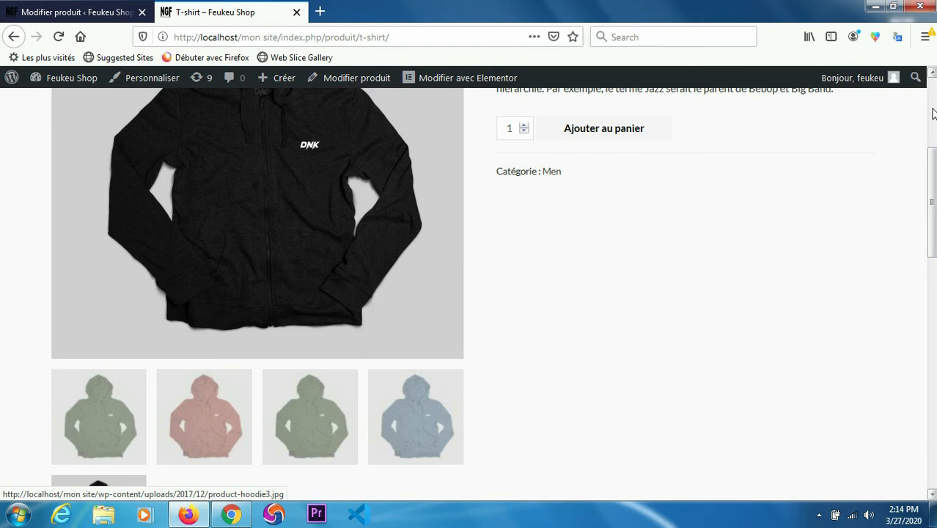
pyautogui.scroll(3, 933, 114)
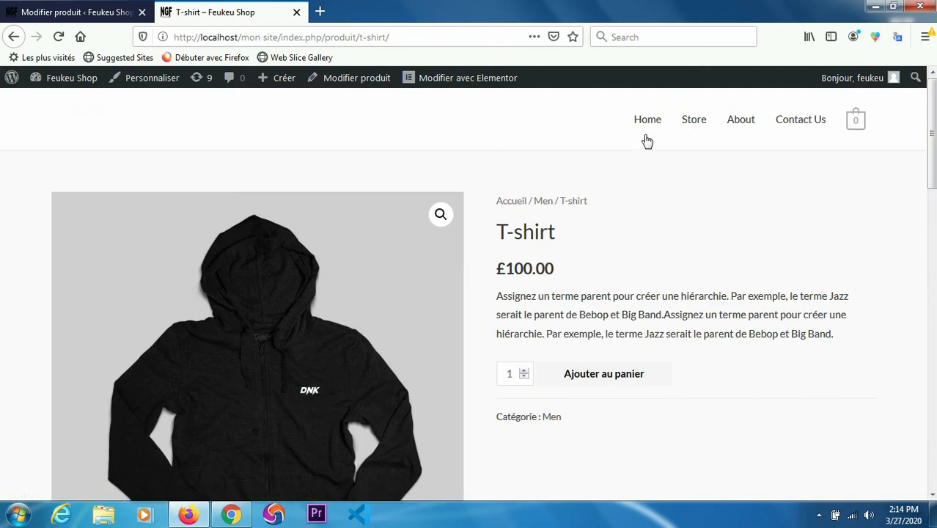
pyautogui.click(694, 121)
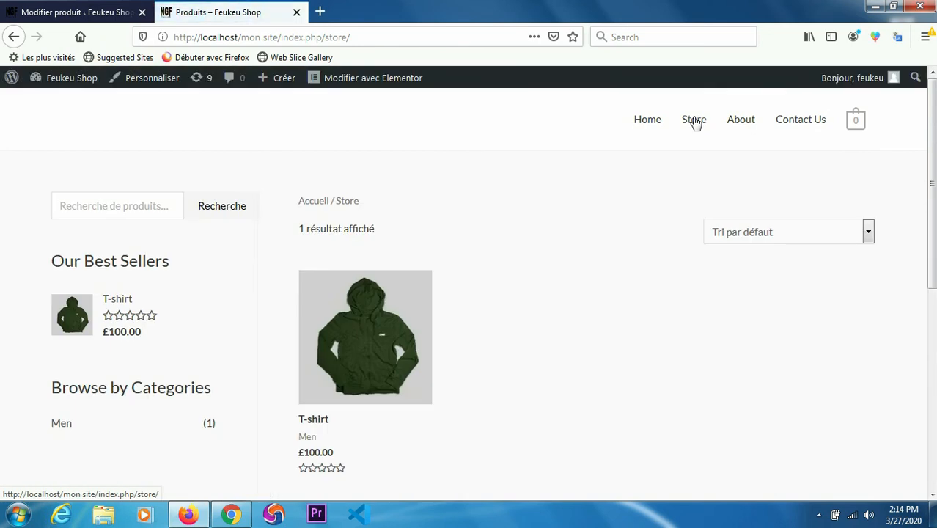
# Step: Fill in a new product category named Women, reusing the Men category's description "Assignez un terme parent … Bebop et Big Band."
pyautogui.click(81, 12)
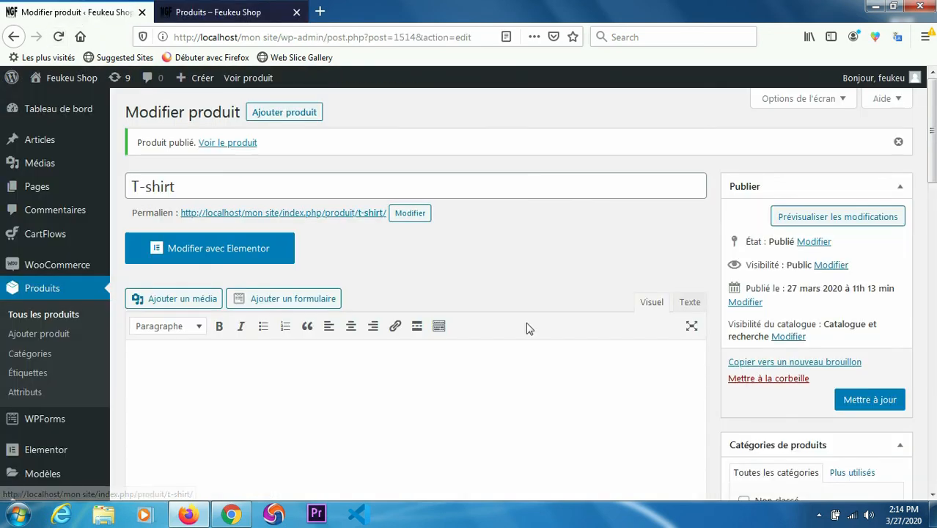
pyautogui.click(41, 358)
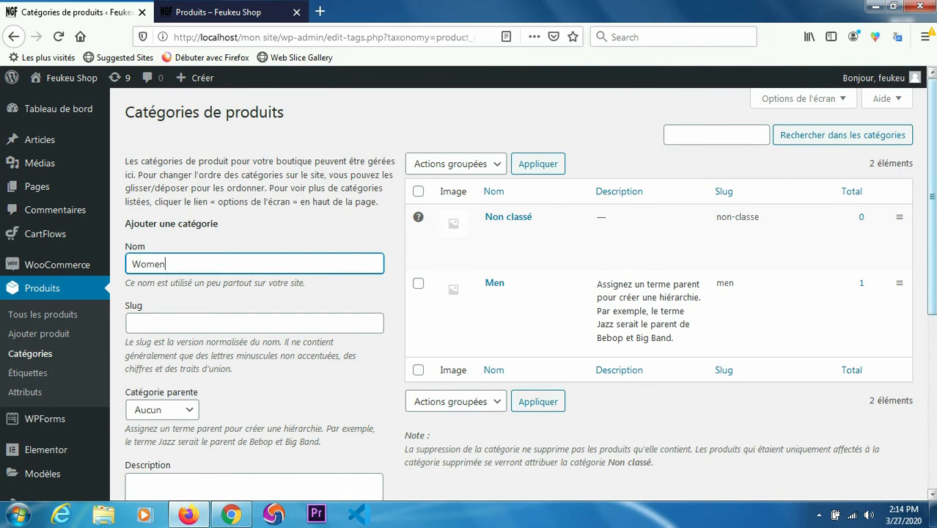
pyautogui.scroll(-2, 456, 340)
pyautogui.click(209, 336)
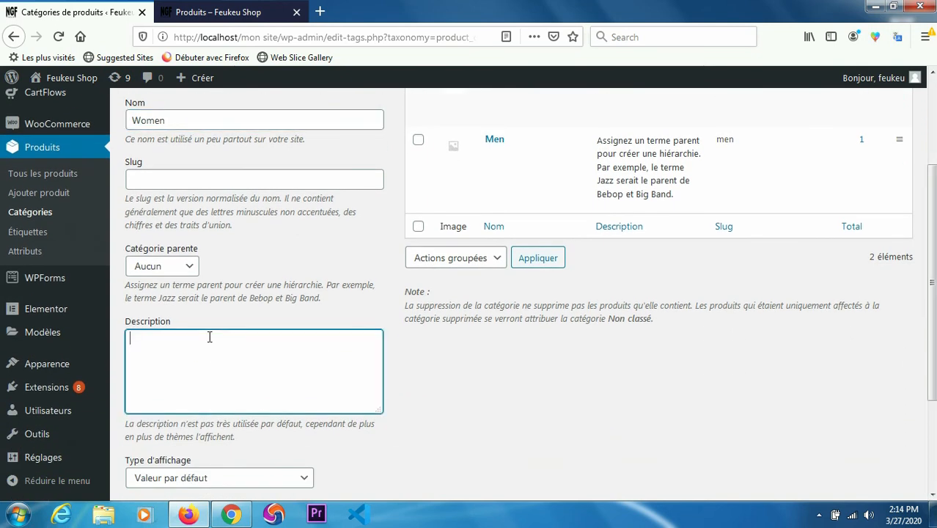
pyautogui.write('Assignez un terme parent pour créer une hiérarchie. Par exemple, le terme Jazz serait le parent de Bebop et Big Band.')
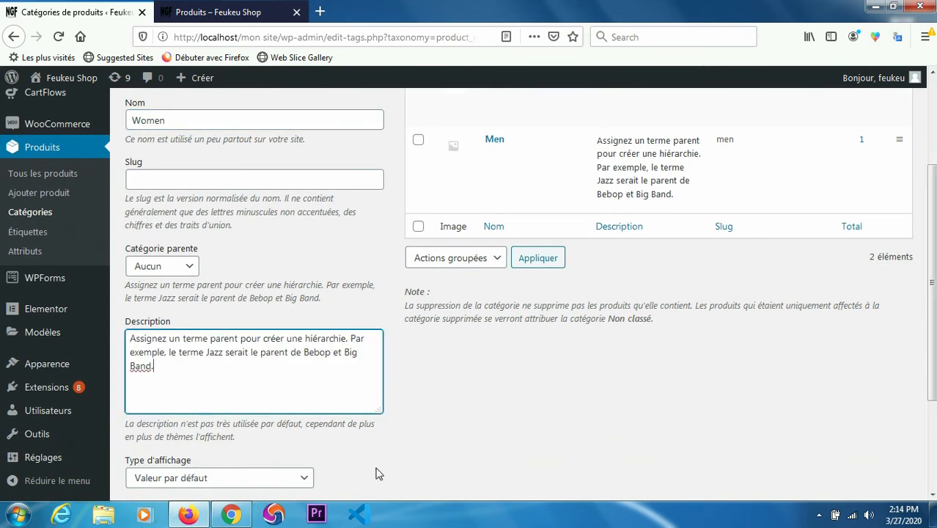
# Step: Add the Women category with no parent and no thumbnail, and check it in the category list
pyautogui.moveTo(934, 269); pyautogui.dragTo(934, 361)
pyautogui.click(186, 444)
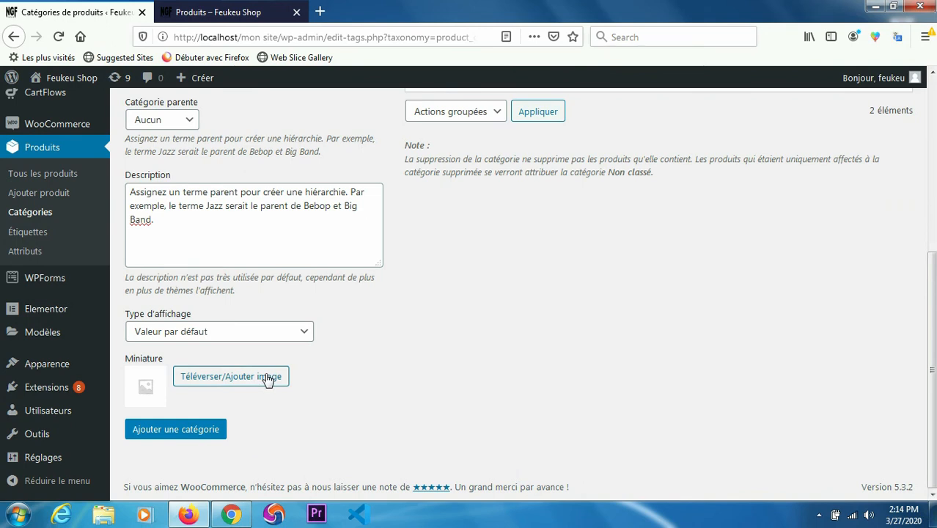
pyautogui.scroll(5, 930, 265)
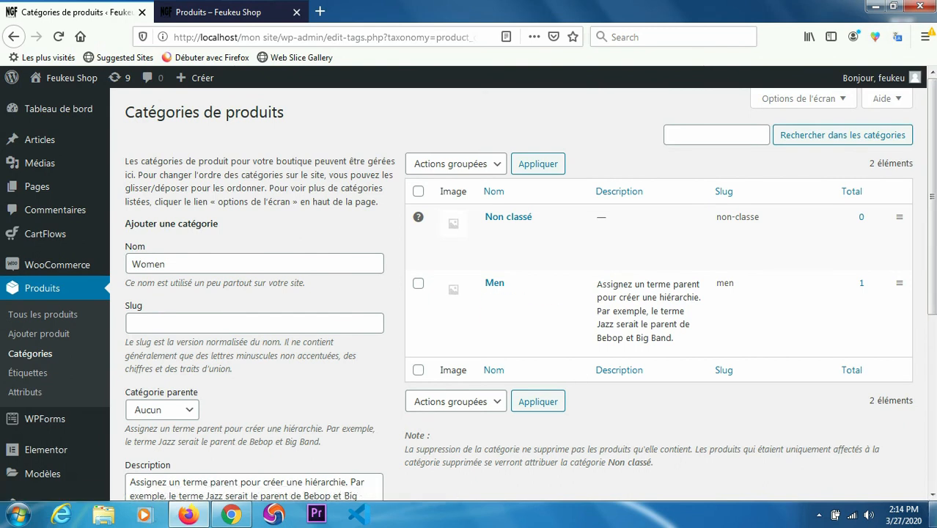
pyautogui.click(932, 497)
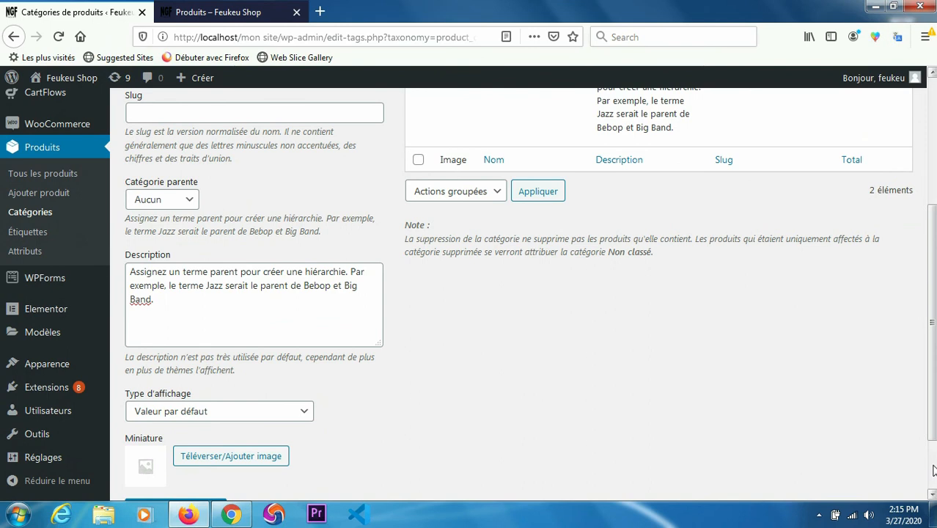
pyautogui.scroll(-2, 829, 451)
pyautogui.click(190, 436)
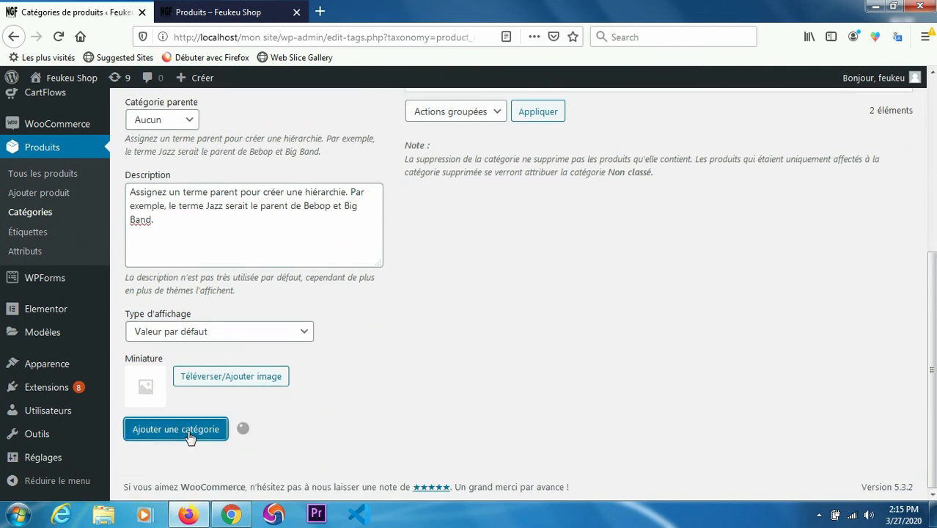
pyautogui.click(932, 121)
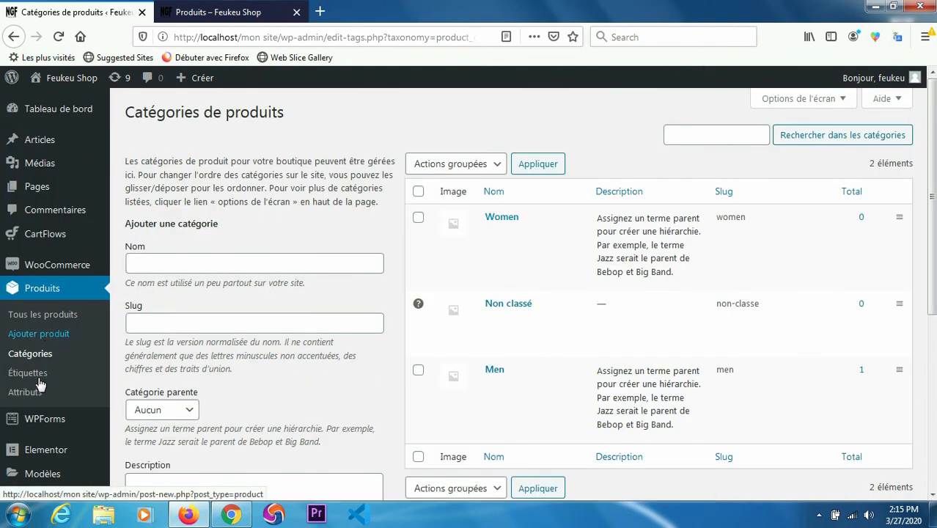
# Step: Create a new product named "Sac a main" and assign it to the Women category
pyautogui.click(31, 335)
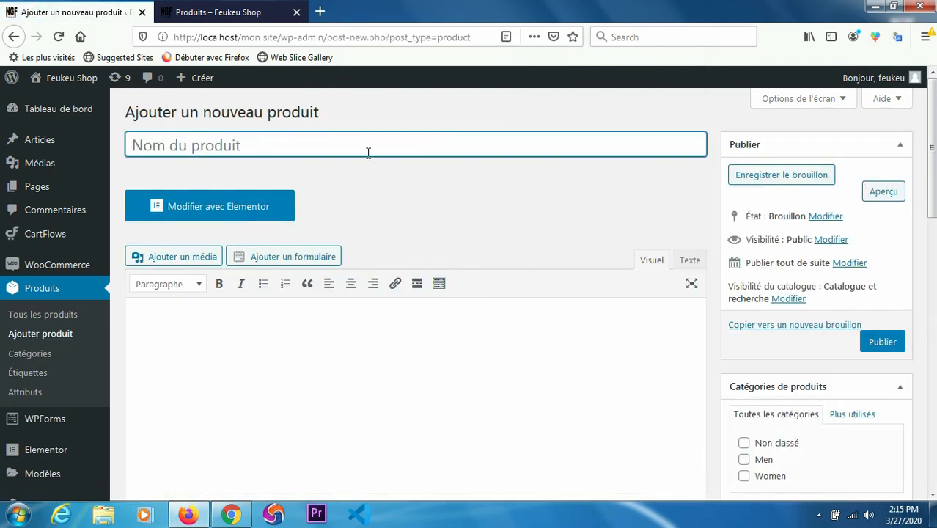
pyautogui.write('Sa')
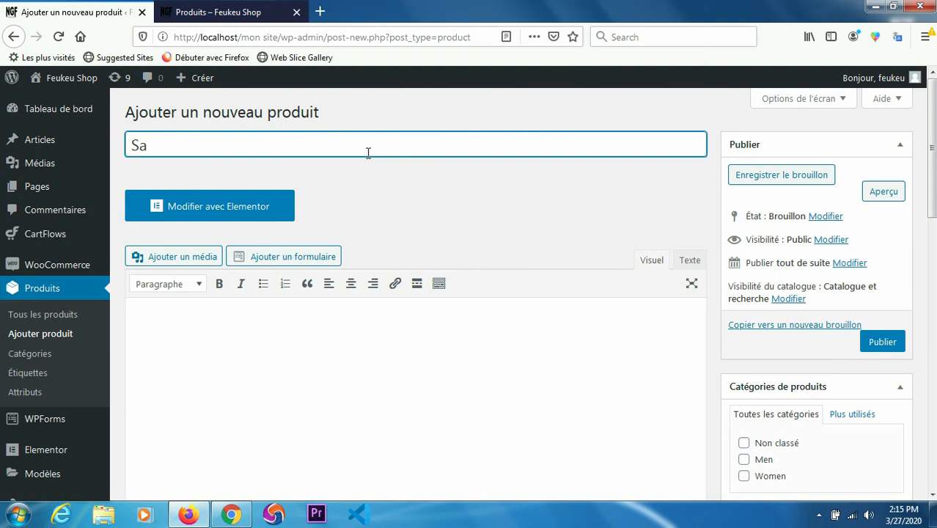
pyautogui.write('c a main')
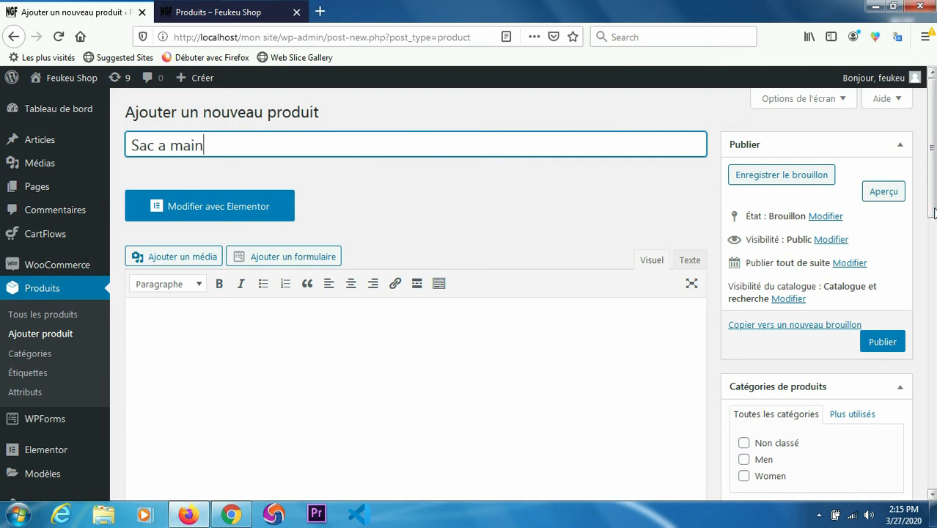
pyautogui.moveTo(933, 213); pyautogui.dragTo(933, 283)
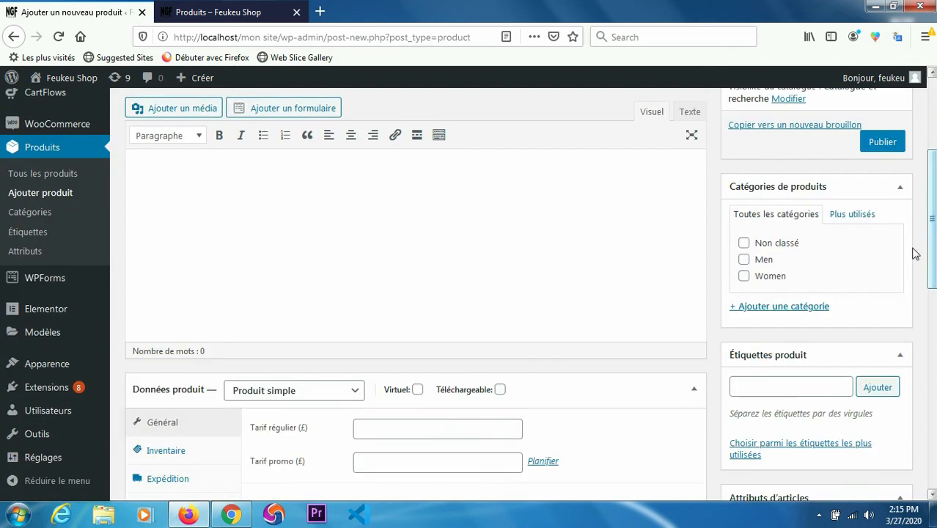
pyautogui.click(743, 278)
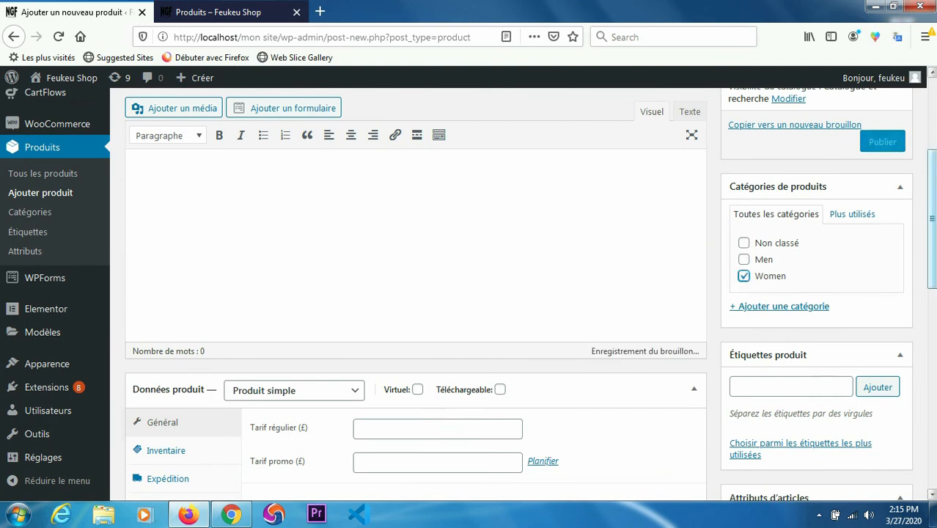
# Step: Set the regular price to £50 and enter the Women category's description text twice as the product's short description
pyautogui.moveTo(934, 180); pyautogui.dragTo(934, 271)
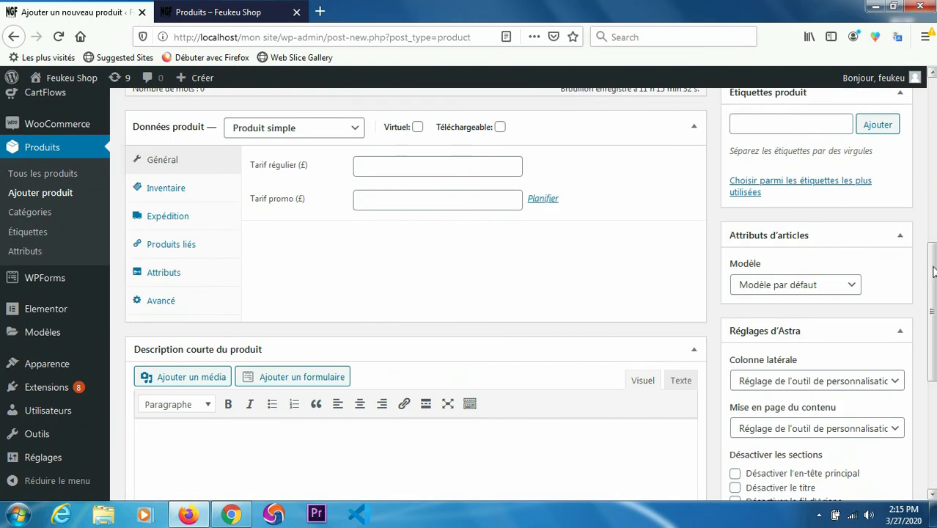
pyautogui.click(410, 166)
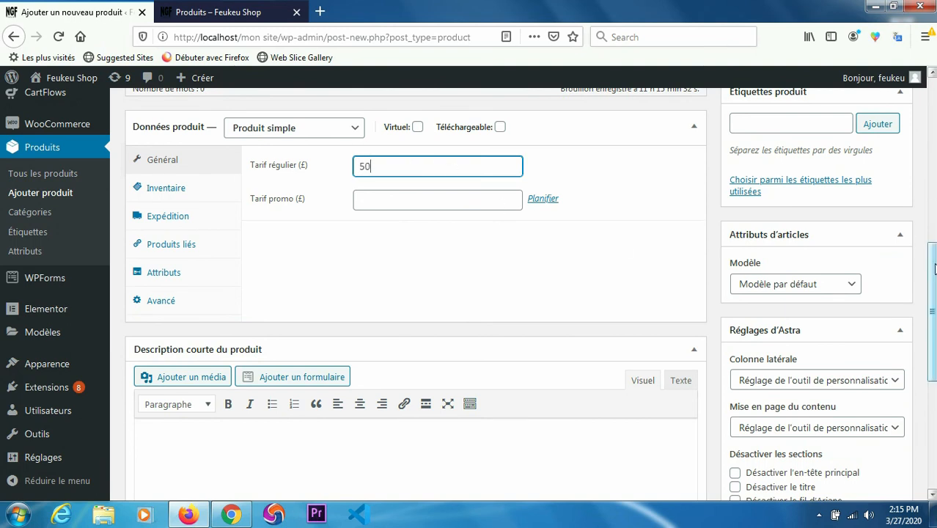
pyautogui.moveTo(934, 269); pyautogui.dragTo(933, 272)
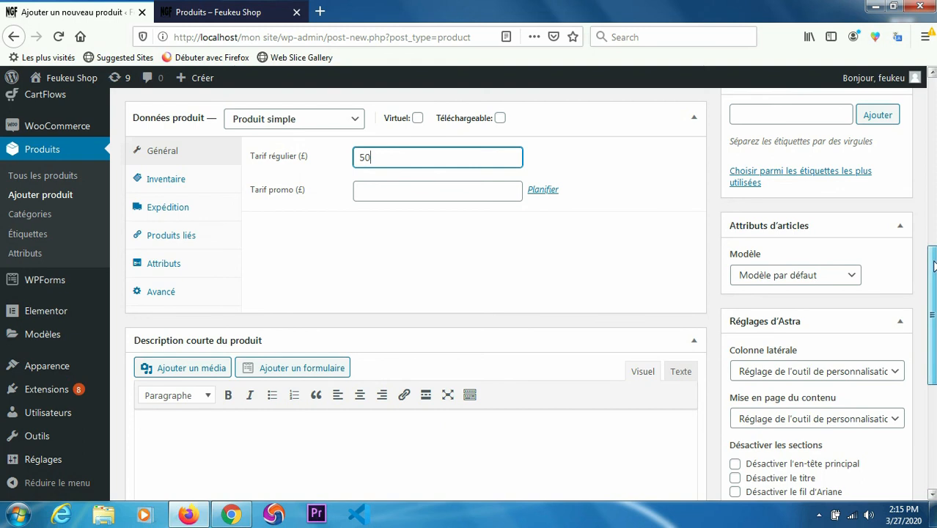
pyautogui.scroll(-2, 934, 268)
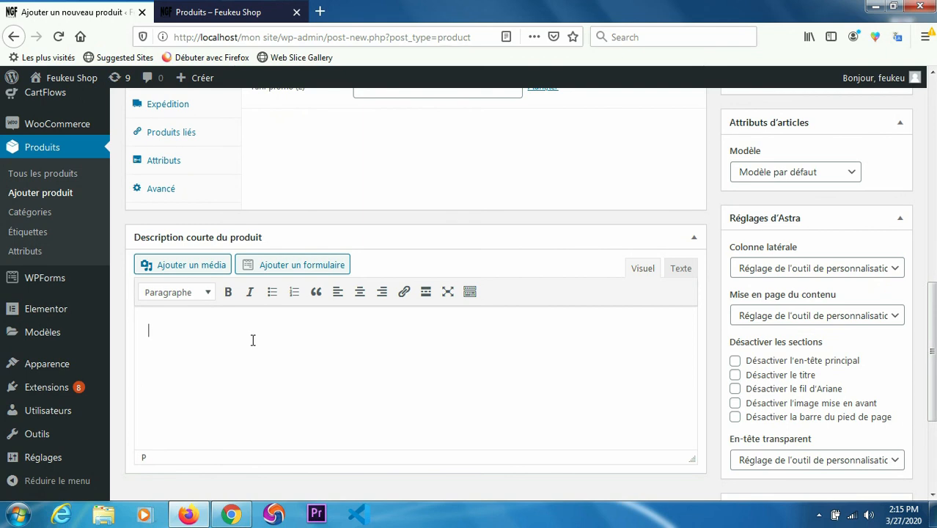
pyautogui.click(252, 341)
pyautogui.write('Assignez un terme parent pour créer une hiérarchie. Par exemple, le terme Jazz serait le parent de Bebop et Big Band.')
pyautogui.write('Assignez un terme parent pour créer une hiérarchie. Par exemple, le terme Jazz serait le parent de Bebop et Big Band.')
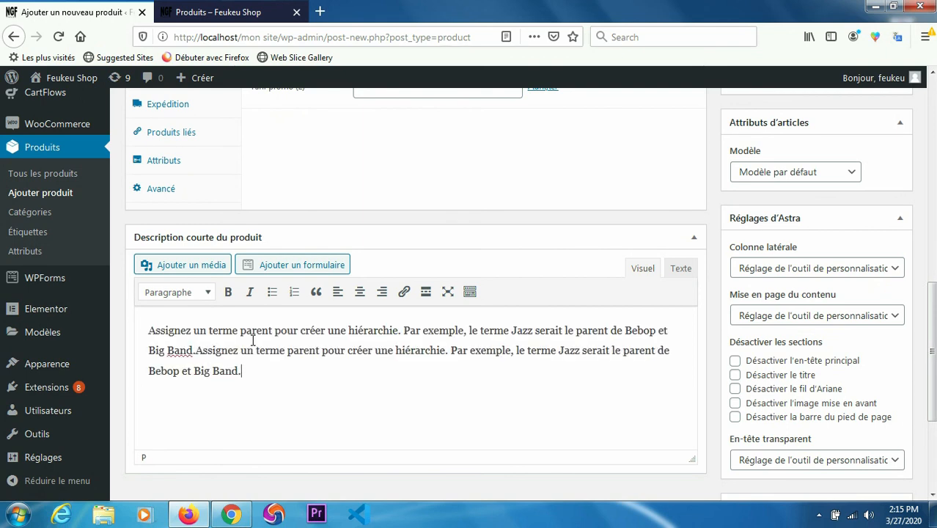
# Step: Set the red handbag picture product-bag3.jpg from the media library as the product image of Sac a main
pyautogui.scroll(-4, 932, 352)
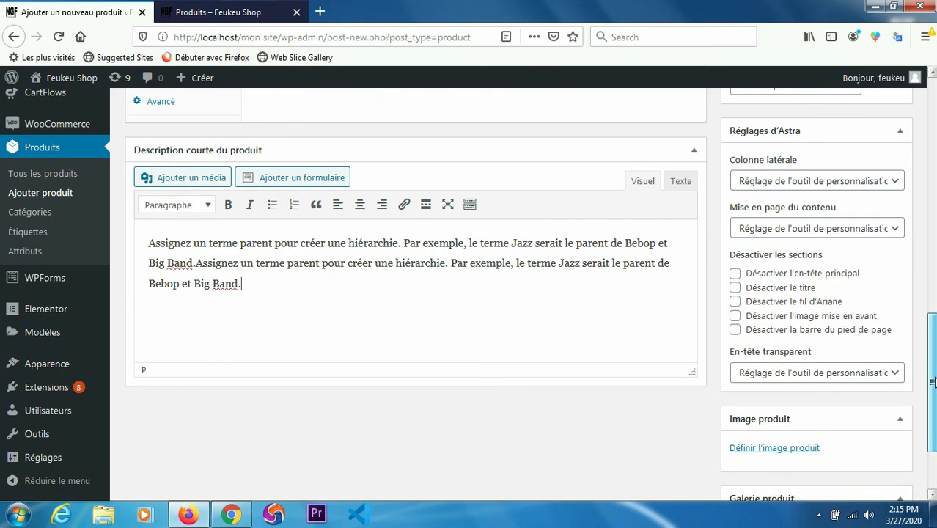
pyautogui.click(788, 347)
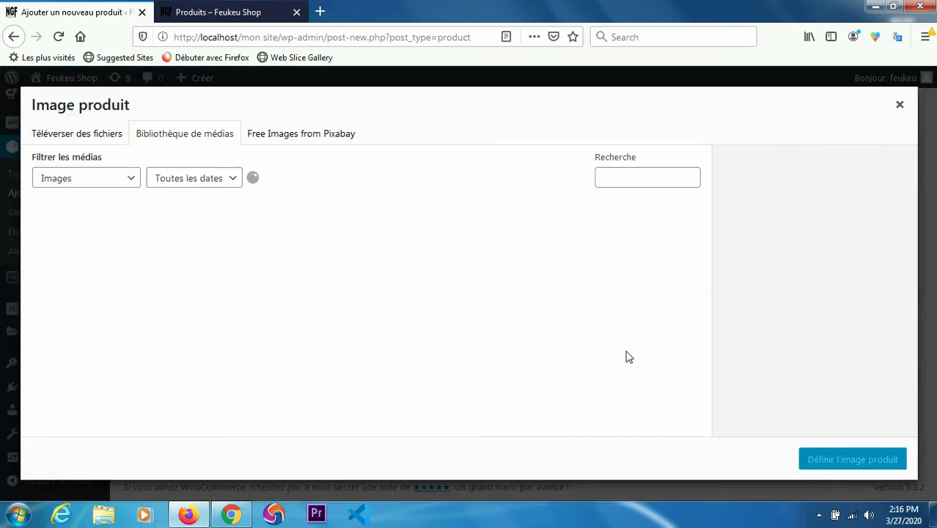
pyautogui.scroll(-5, 707, 435)
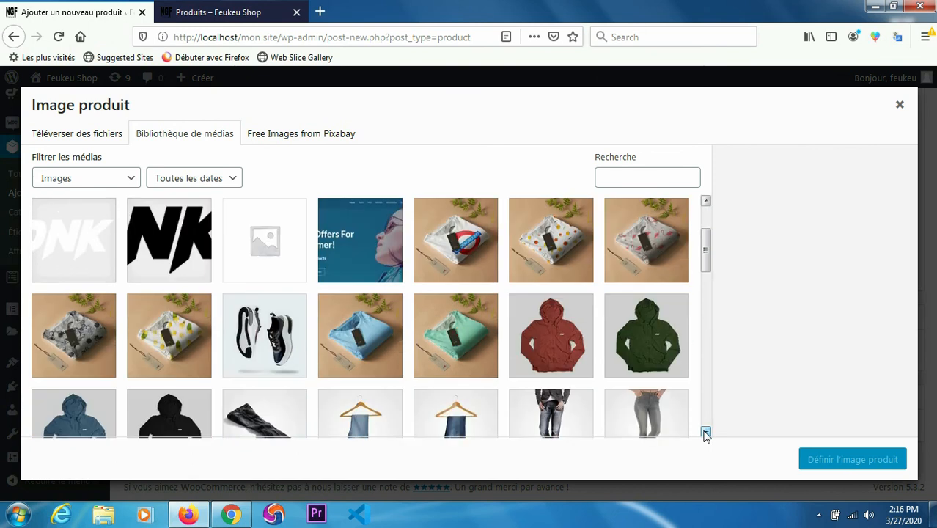
pyautogui.scroll(-5, 706, 435)
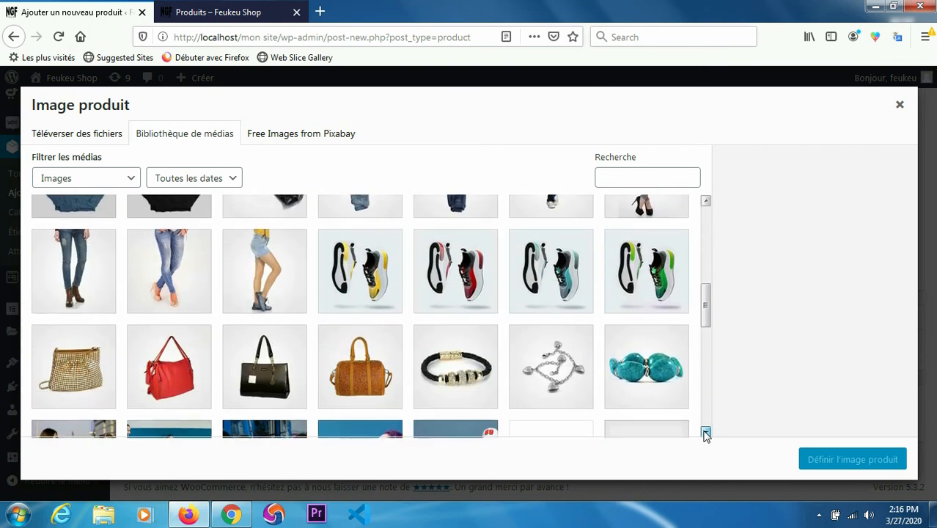
pyautogui.click(189, 335)
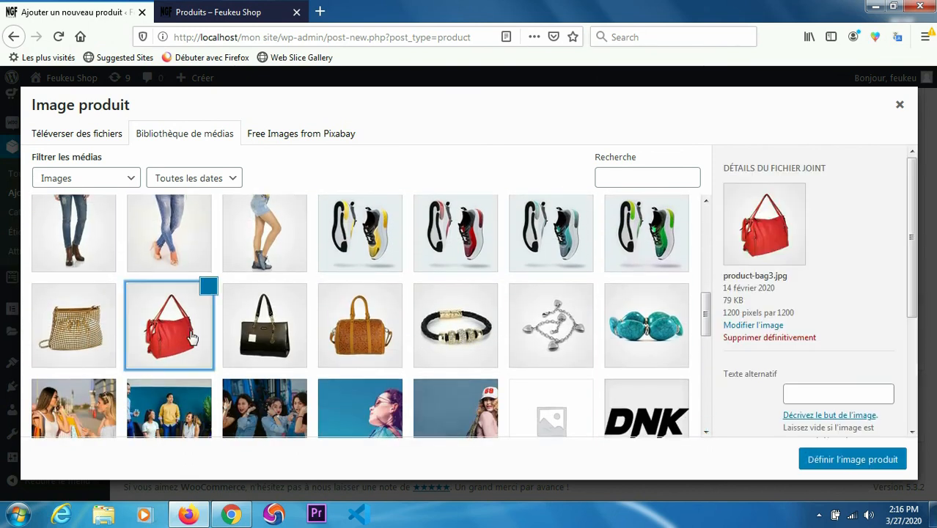
pyautogui.click(845, 451)
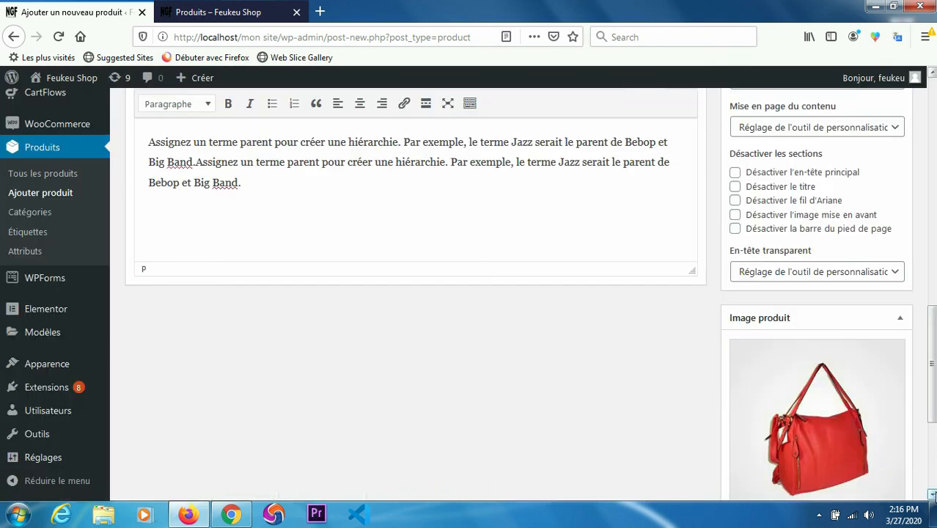
# Step: Add the gold, black and brown handbag pictures from the media library to the product gallery of Sac a main
pyautogui.click(932, 495)
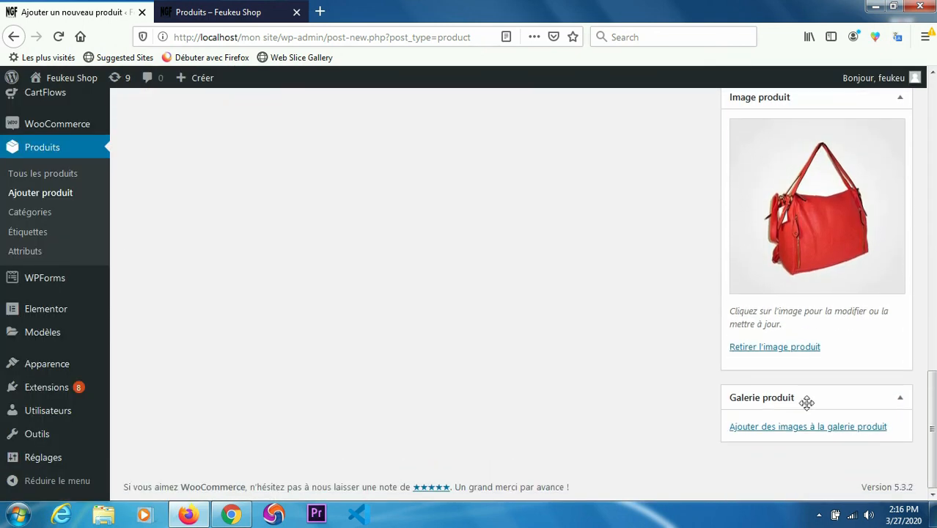
pyautogui.click(802, 430)
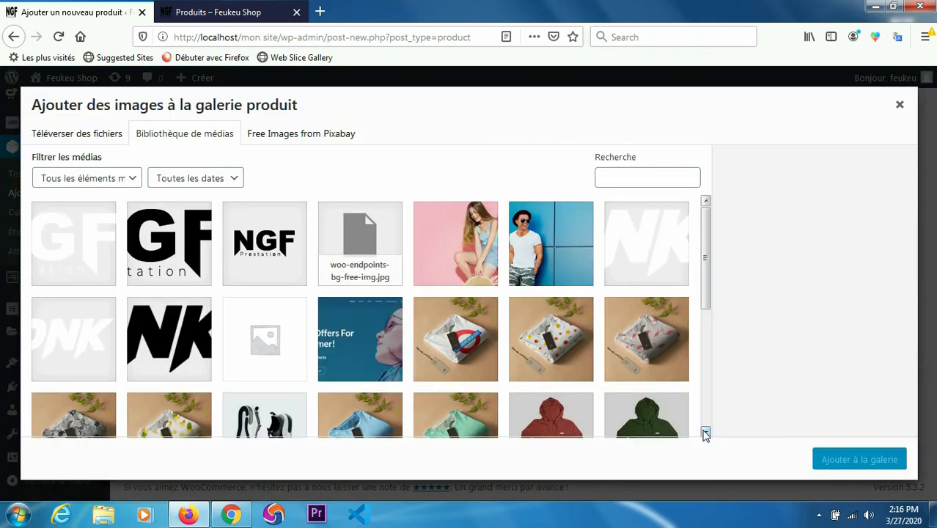
pyautogui.click(705, 432)
pyautogui.moveTo(706, 433); pyautogui.dragTo(706, 433)
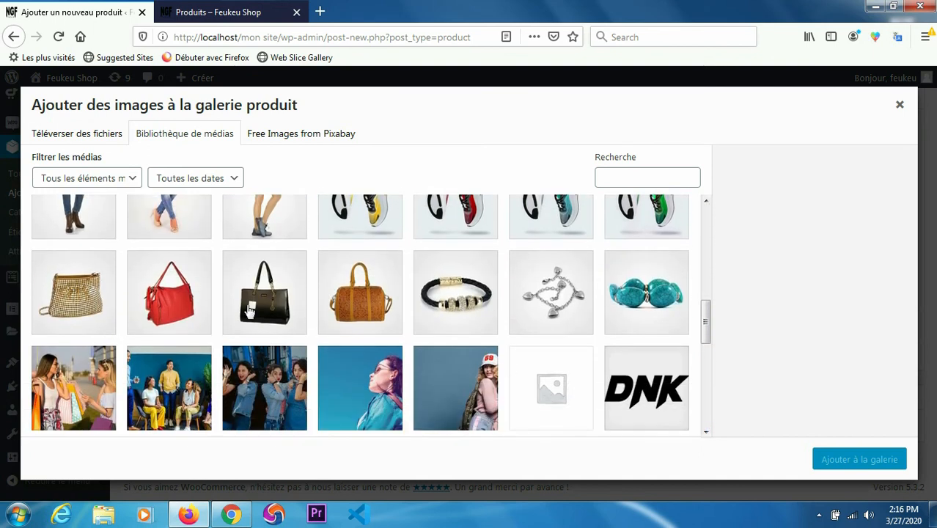
pyautogui.click(68, 303)
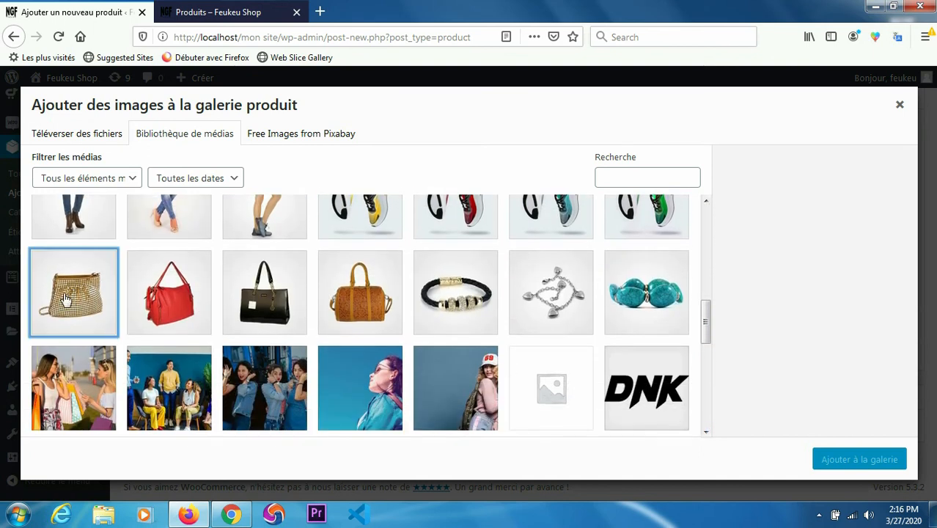
pyautogui.click(262, 286)
pyautogui.click(376, 299)
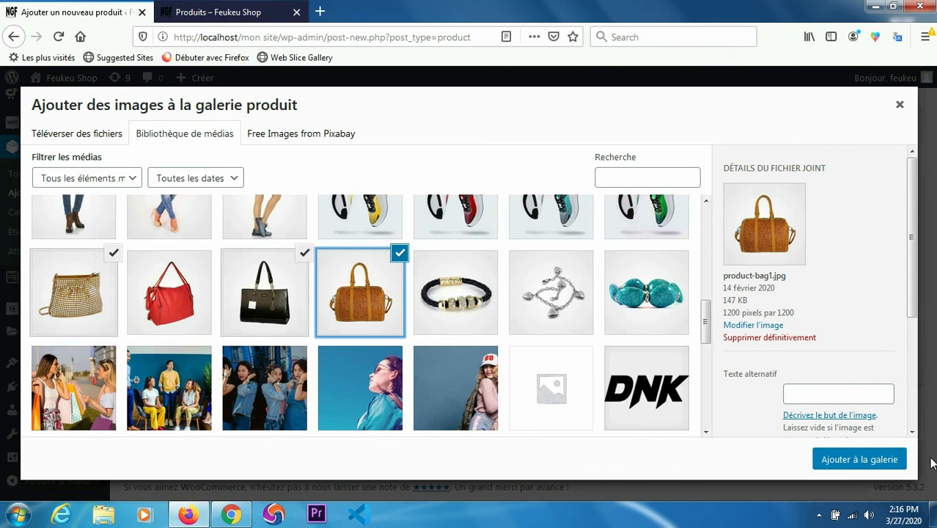
pyautogui.click(871, 462)
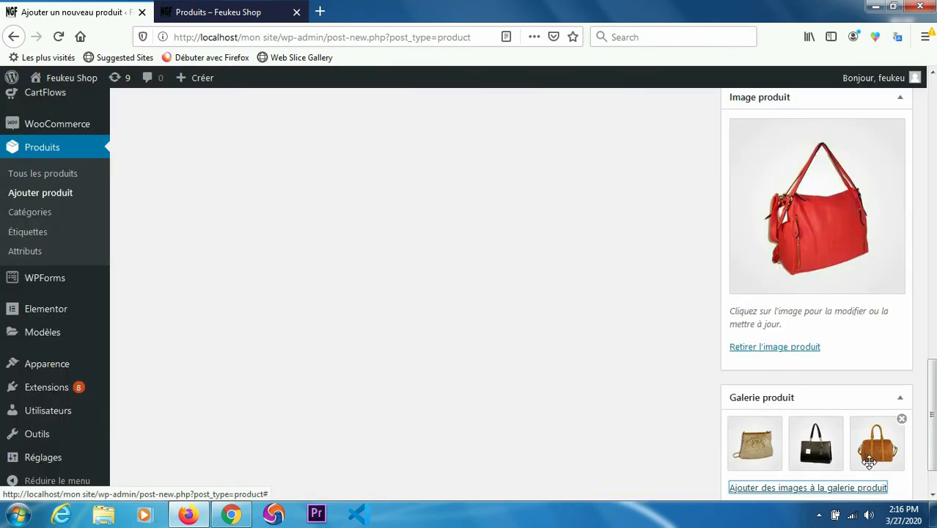
# Step: Publish the Sac a main product and reload the shop's Store page to check its listing
pyautogui.click(931, 338)
pyautogui.click(931, 178)
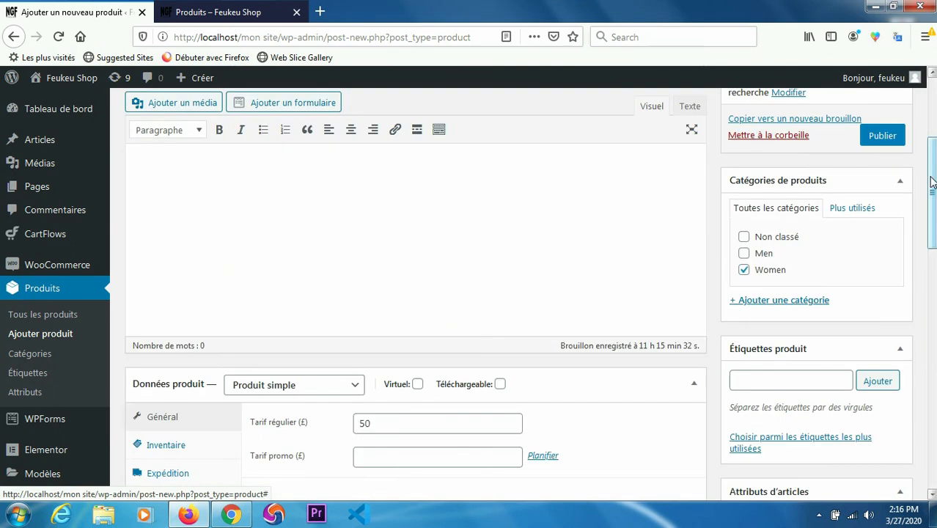
pyautogui.click(879, 135)
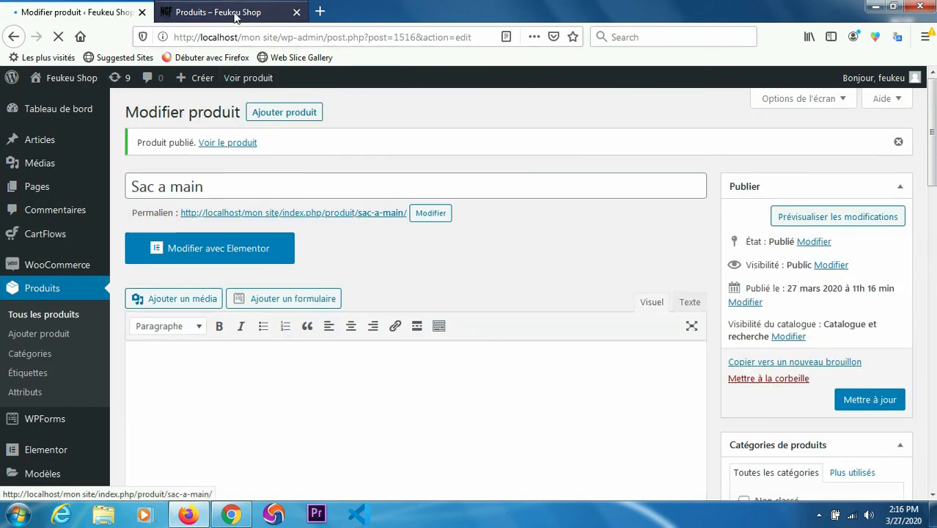
pyautogui.click(235, 15)
pyautogui.click(59, 37)
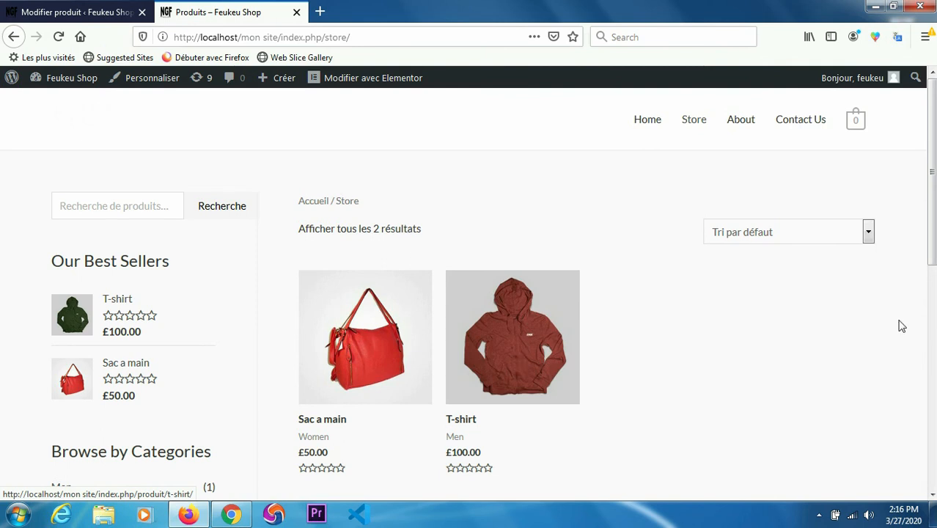
pyautogui.moveTo(933, 176)
pyautogui.mouseDown()
pyautogui.moveTo(933, 357)
pyautogui.moveTo(932, 174)
pyautogui.mouseUp()
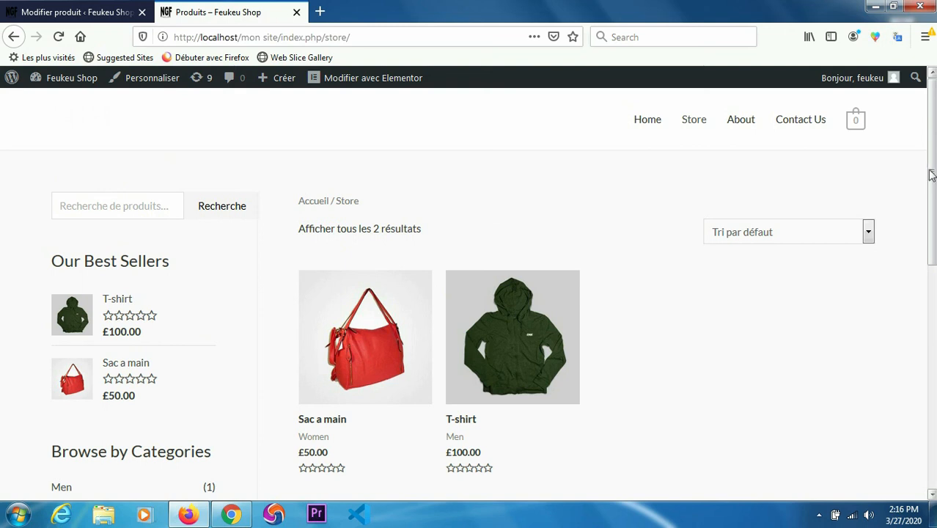
# Step: Open the general WooCommerce settings in the site admin and set the shop's country to Cameroun
pyautogui.click(111, 12)
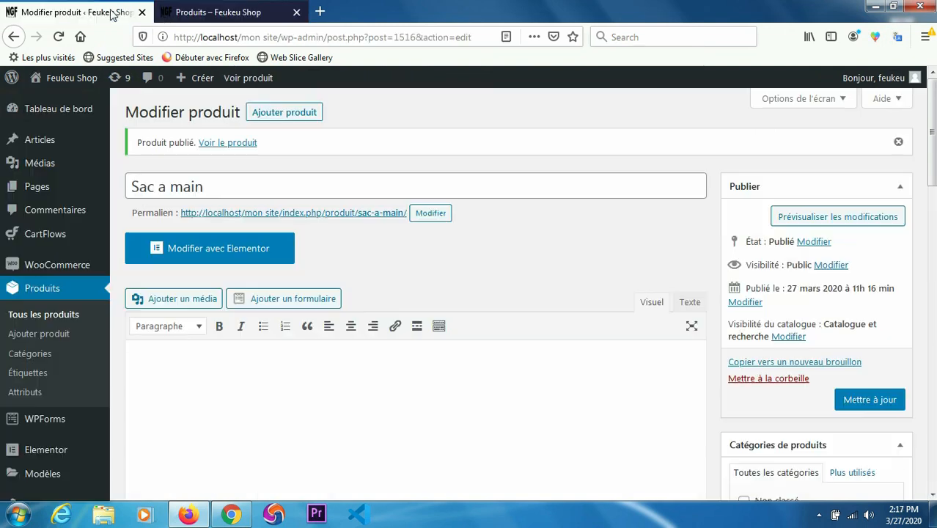
pyautogui.click(67, 270)
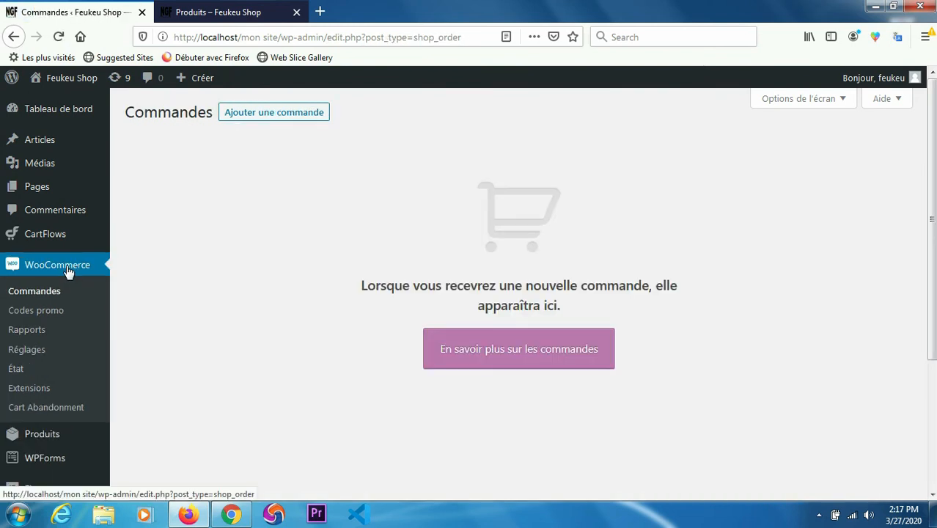
pyautogui.click(42, 353)
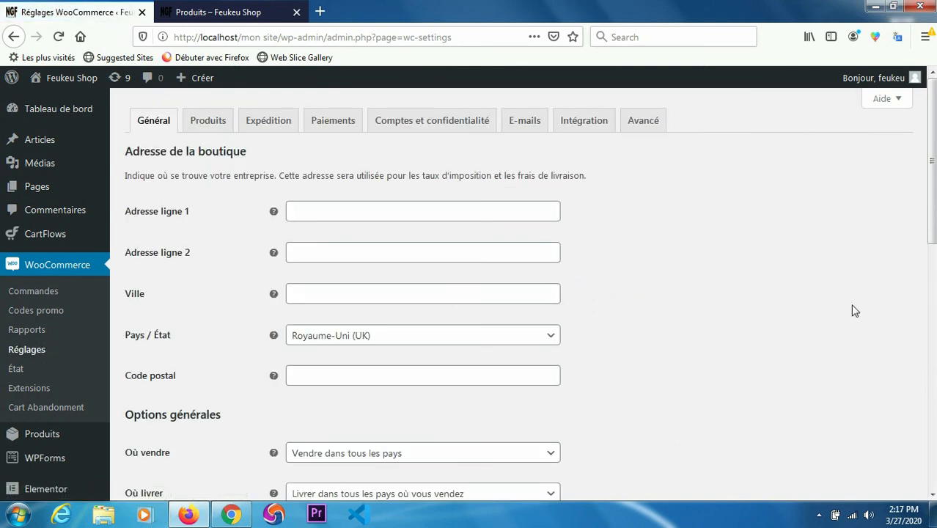
pyautogui.click(551, 339)
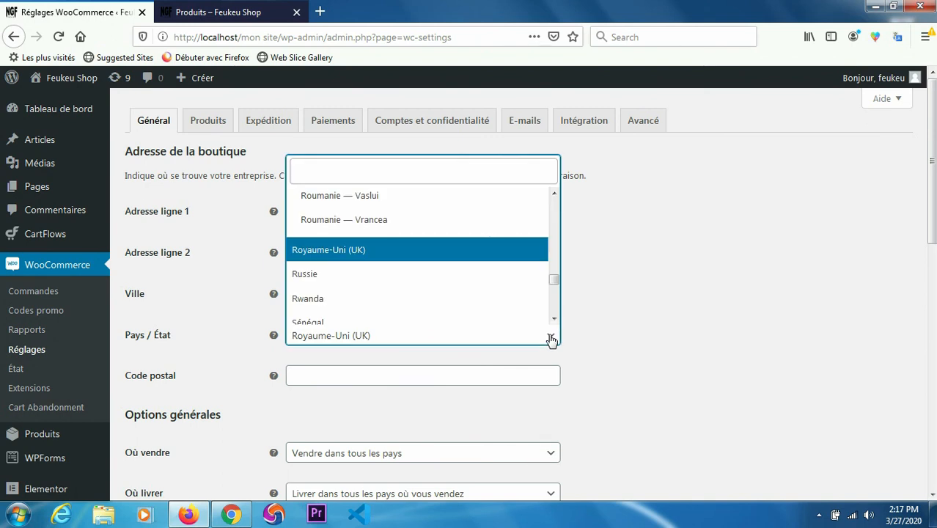
pyautogui.write('c')
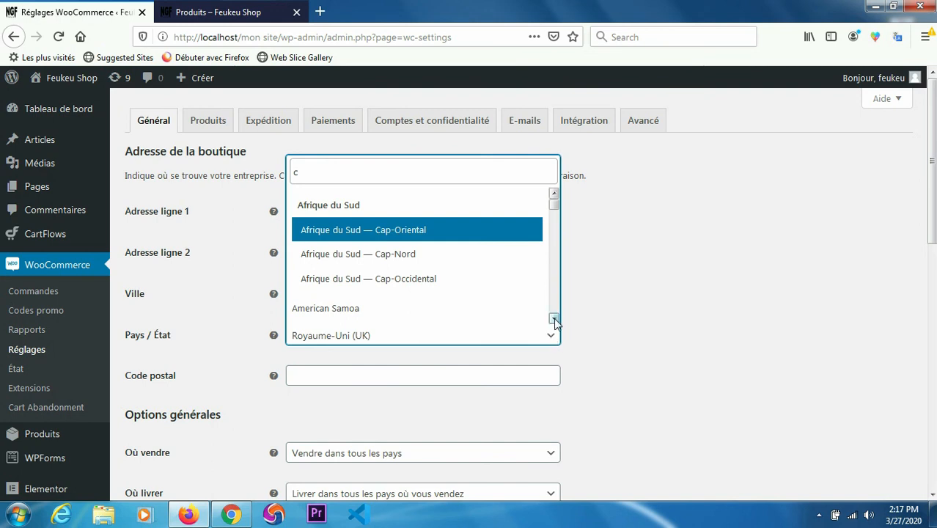
pyautogui.click(555, 319)
pyautogui.click(555, 321)
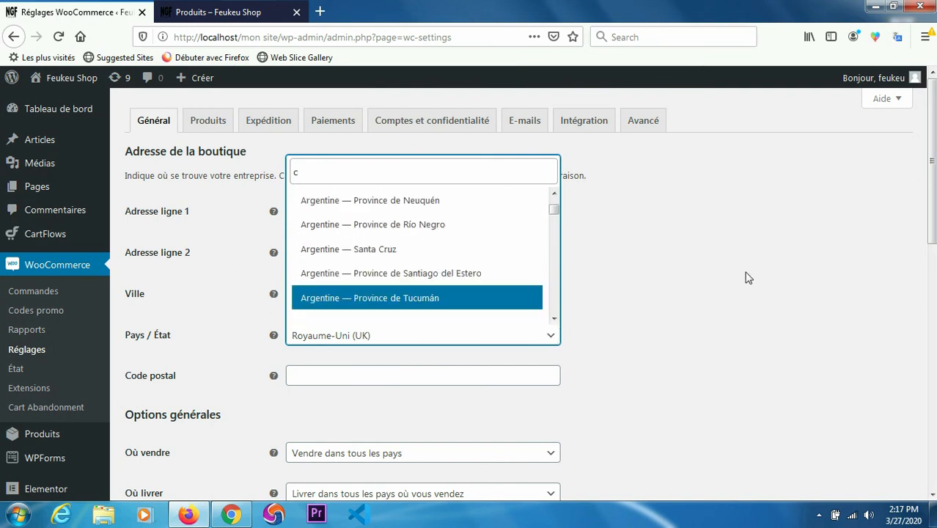
pyautogui.click(555, 319)
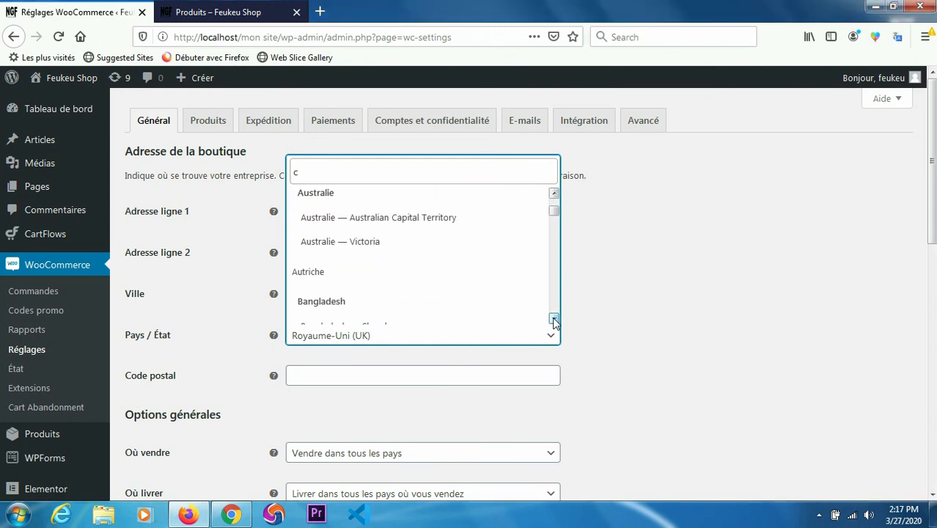
pyautogui.click(554, 320)
pyautogui.click(554, 320)
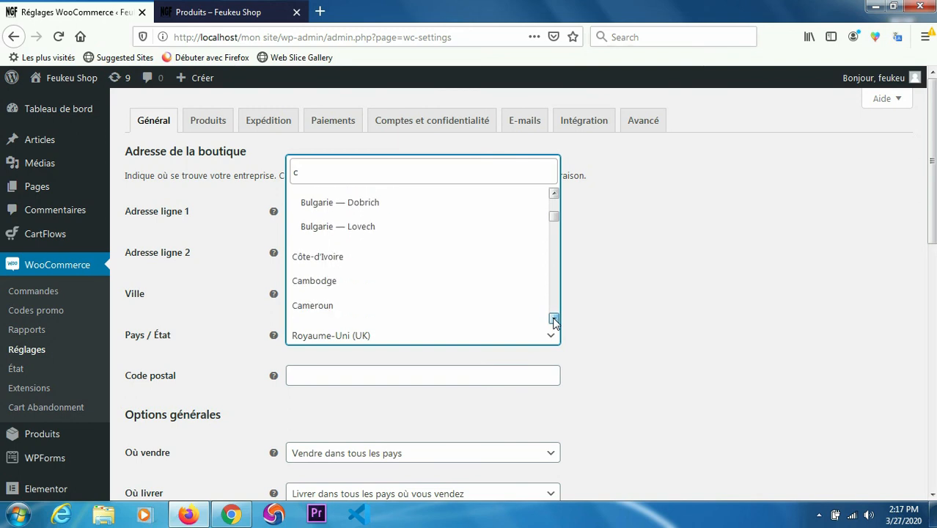
pyautogui.click(555, 320)
pyautogui.click(371, 276)
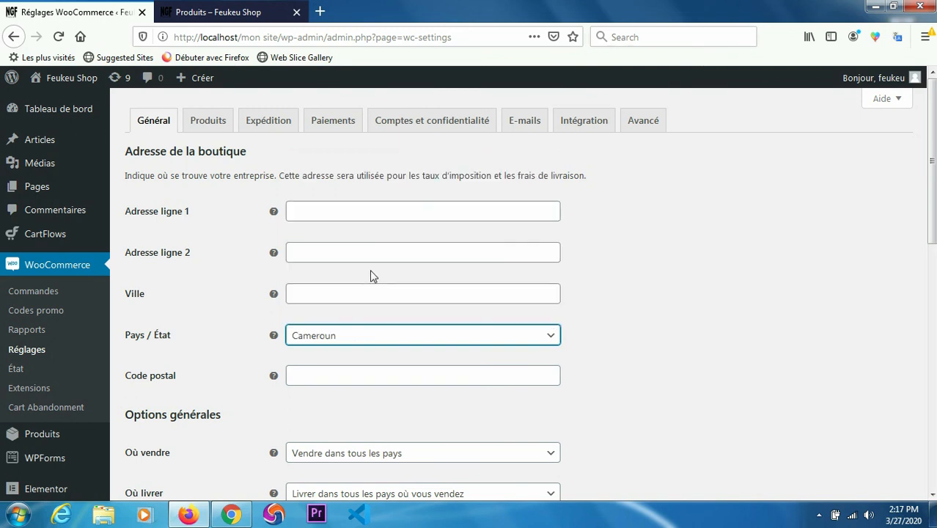
# Step: Review the available options for where to sell in the general options, without choosing a different one
pyautogui.moveTo(935, 208); pyautogui.dragTo(934, 309)
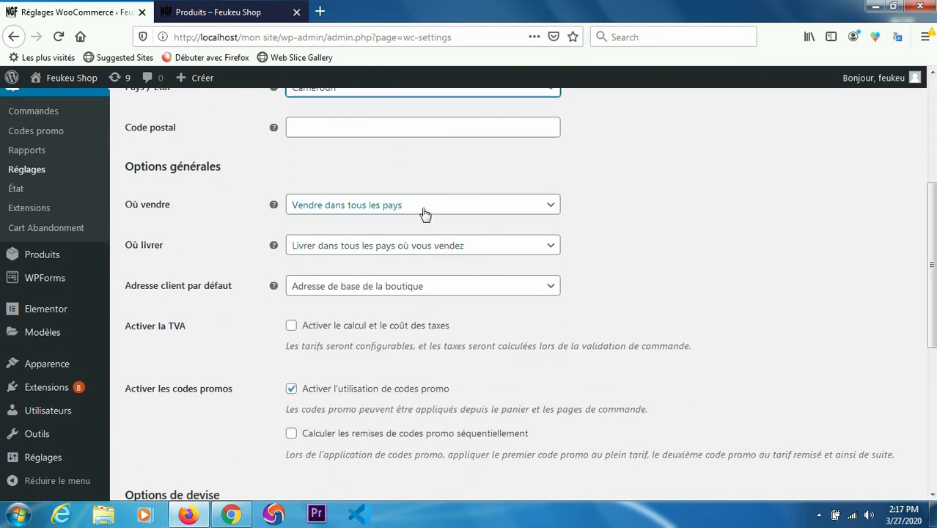
pyautogui.click(552, 208)
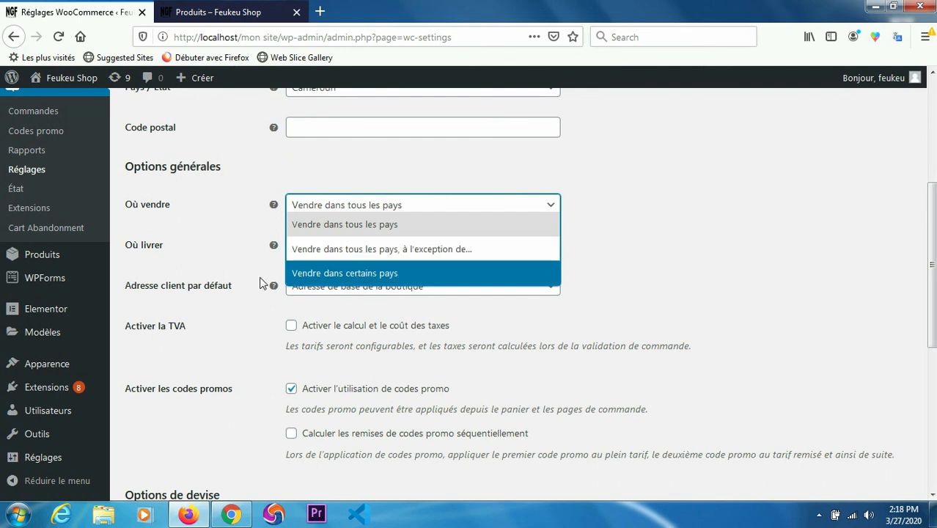
pyautogui.click(698, 240)
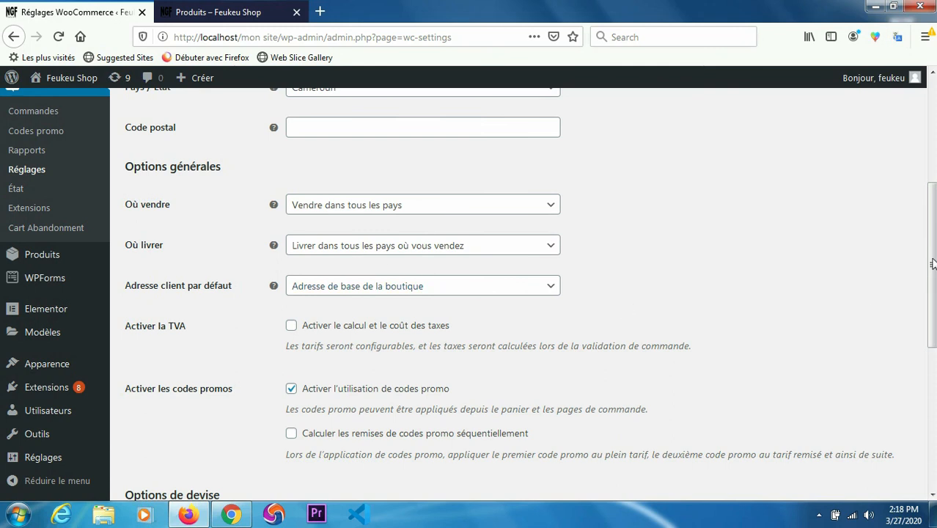
# Step: Set the shop's currency to Franc Afrique centrale CFA (CFA) in the currency options
pyautogui.moveTo(935, 262); pyautogui.dragTo(933, 400)
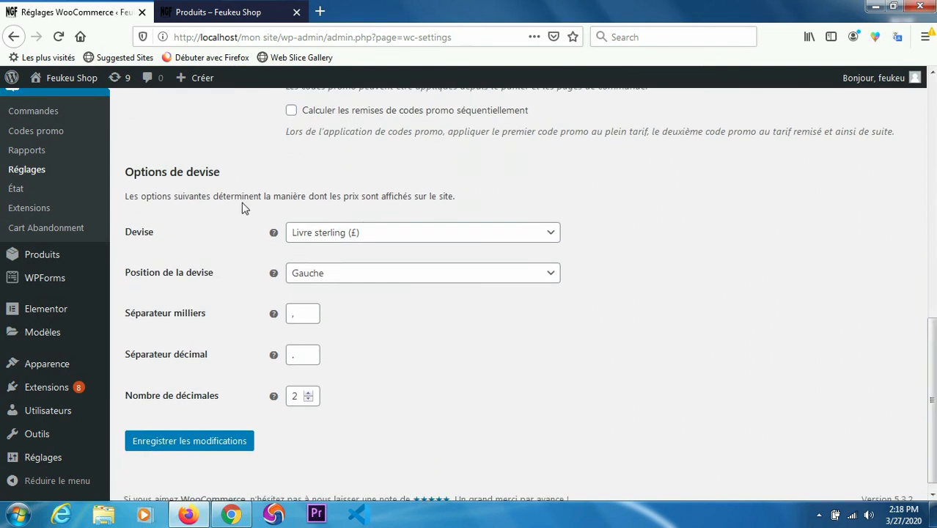
pyautogui.click(554, 233)
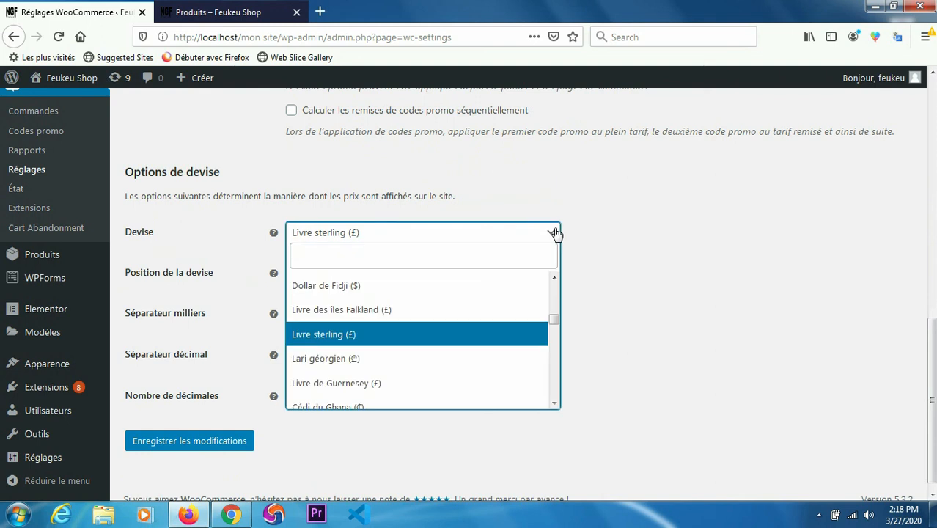
pyautogui.click(555, 403)
pyautogui.click(555, 404)
pyautogui.click(554, 404)
pyautogui.click(554, 403)
pyautogui.click(555, 403)
pyautogui.click(555, 404)
pyautogui.click(554, 403)
pyautogui.click(555, 403)
pyautogui.click(554, 404)
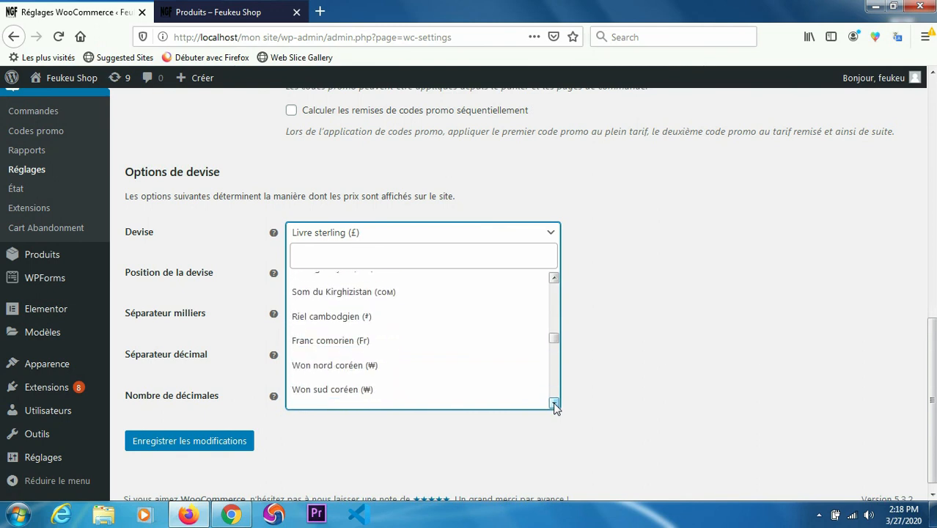
pyautogui.click(554, 403)
pyautogui.click(555, 403)
pyautogui.click(554, 403)
pyautogui.click(554, 403)
pyautogui.click(555, 404)
pyautogui.click(554, 404)
pyautogui.click(554, 404)
pyautogui.click(554, 404)
pyautogui.click(554, 403)
pyautogui.click(555, 404)
pyautogui.click(555, 403)
pyautogui.click(555, 404)
pyautogui.click(555, 403)
pyautogui.click(555, 403)
pyautogui.click(554, 403)
pyautogui.click(555, 403)
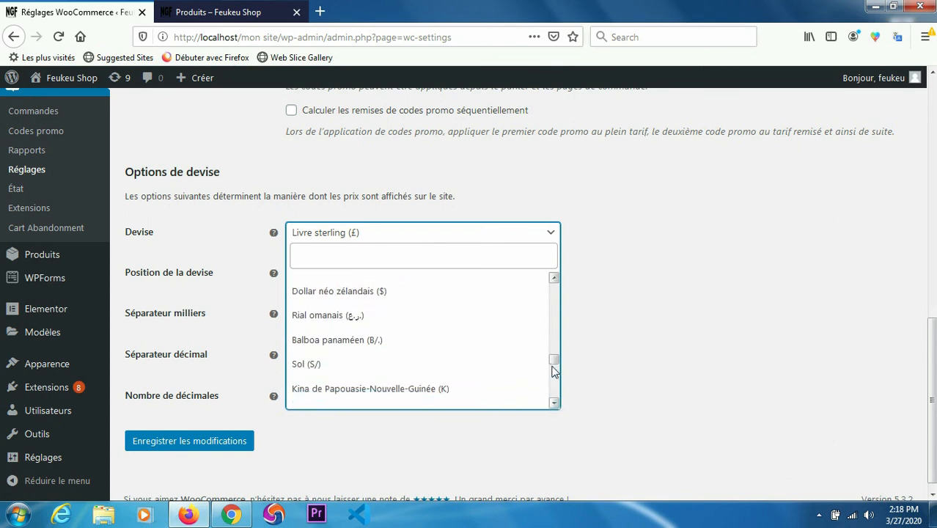
pyautogui.moveTo(556, 364); pyautogui.dragTo(554, 396)
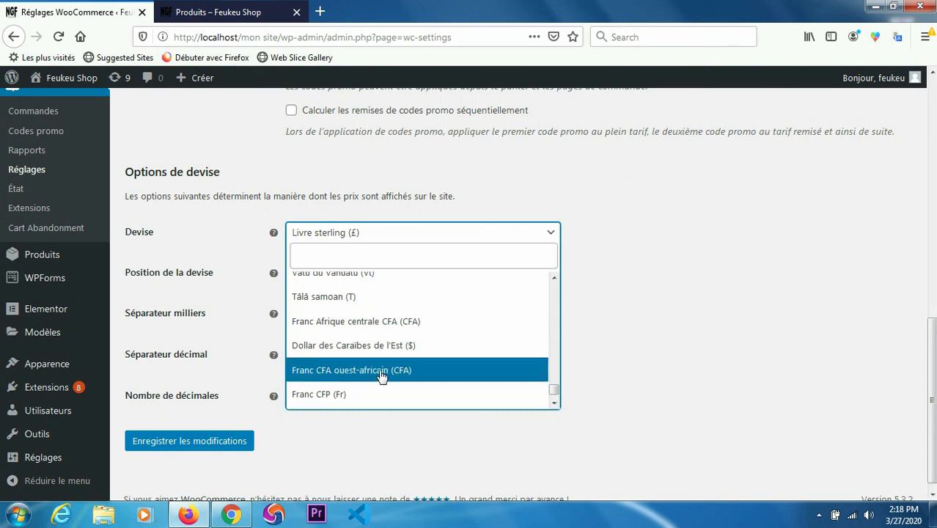
pyautogui.click(388, 330)
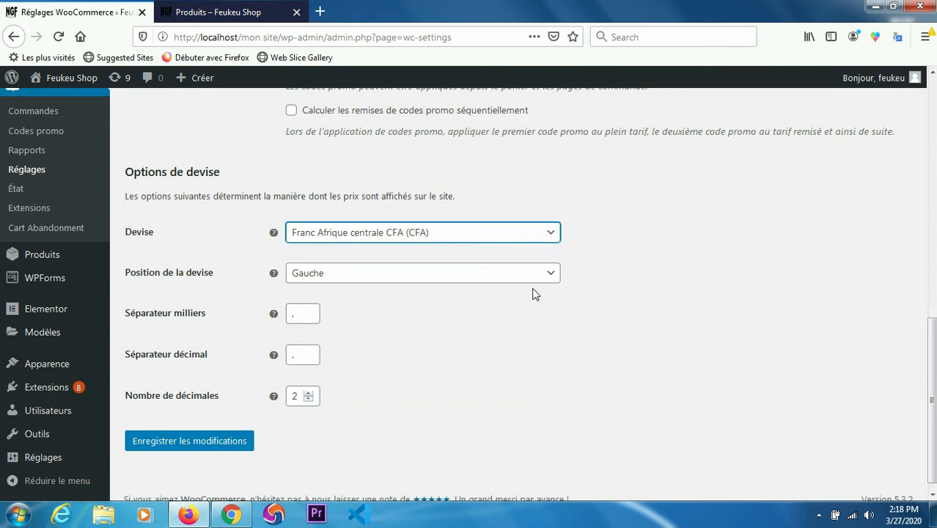
# Step: Set the currency position to Droite and save the general WooCommerce settings
pyautogui.click(553, 274)
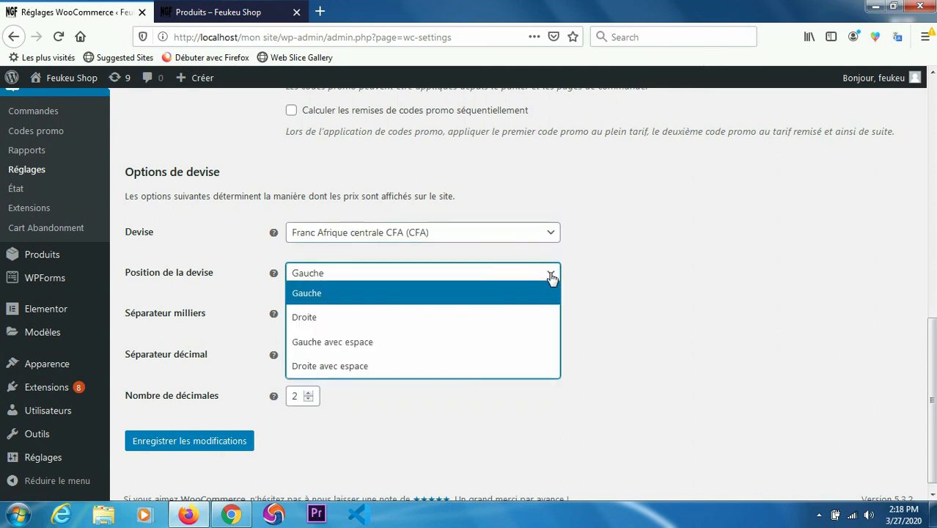
pyautogui.click(365, 322)
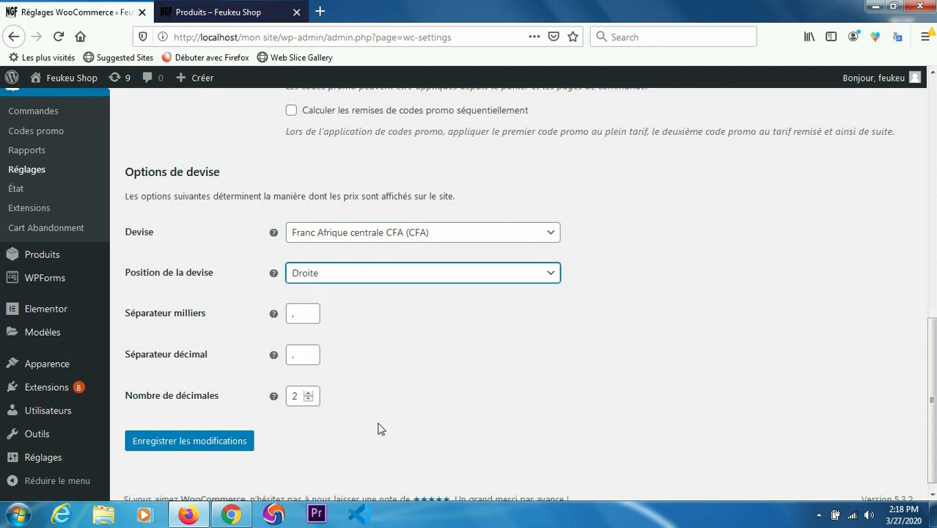
pyautogui.click(209, 446)
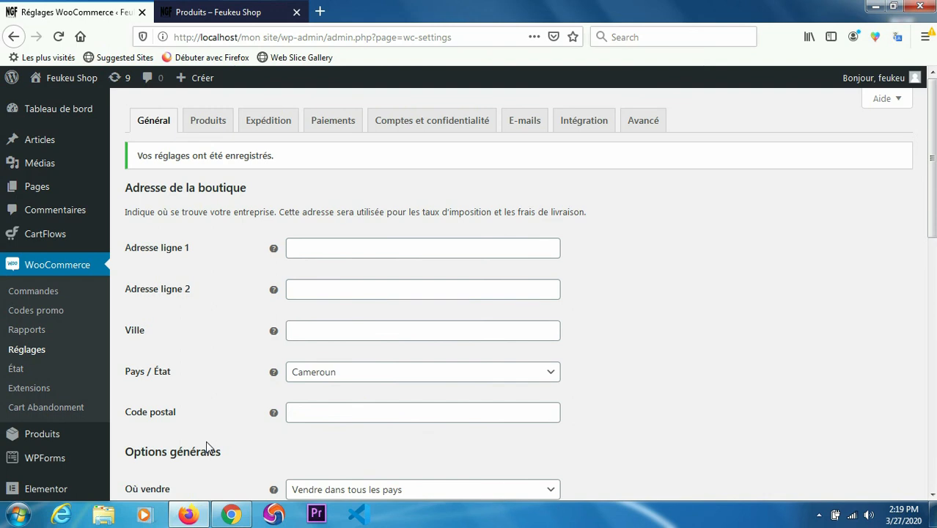
# Step: Reload the shop's Store page to check the price display, and compare it with the saved currency options
pyautogui.click(232, 13)
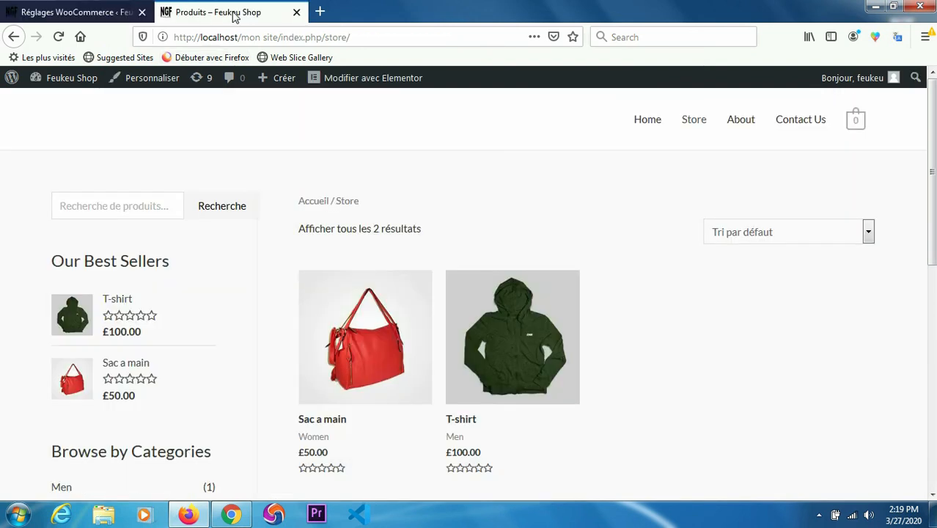
pyautogui.click(59, 37)
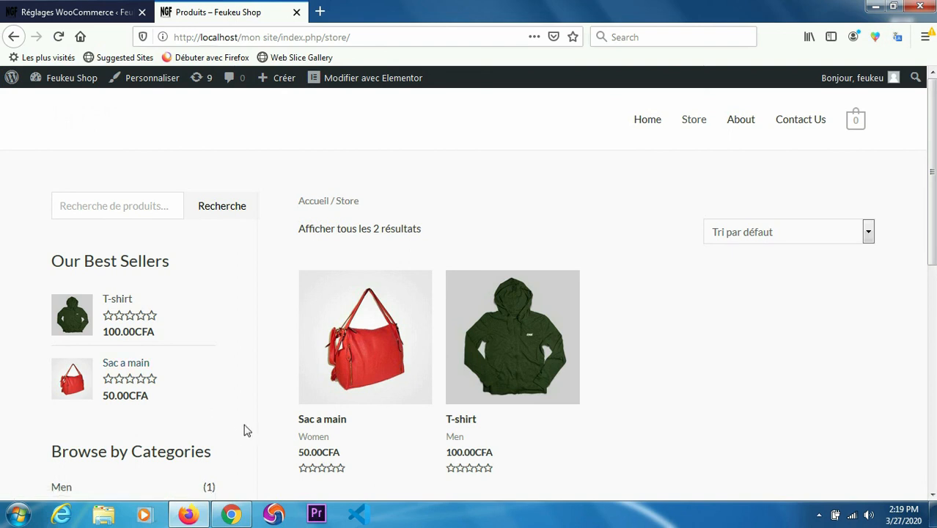
pyautogui.click(65, 7)
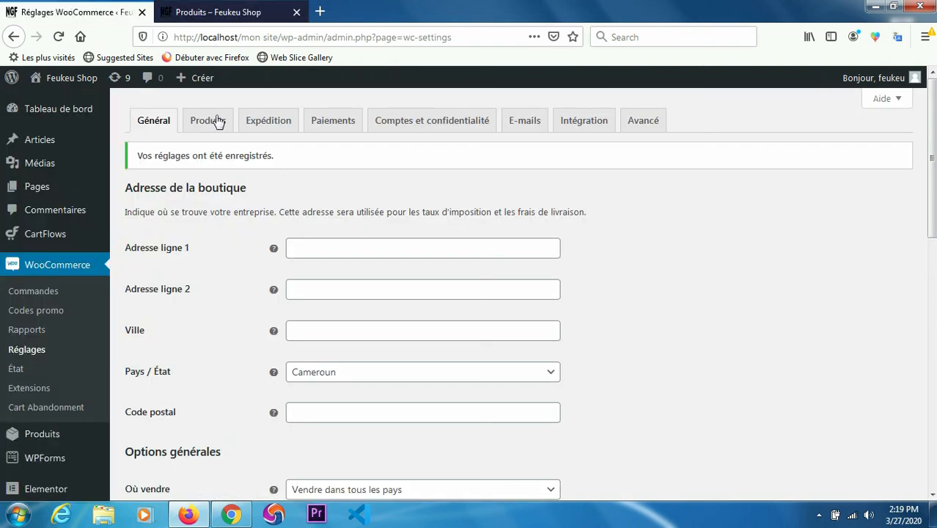
pyautogui.scroll(-5, 858, 215)
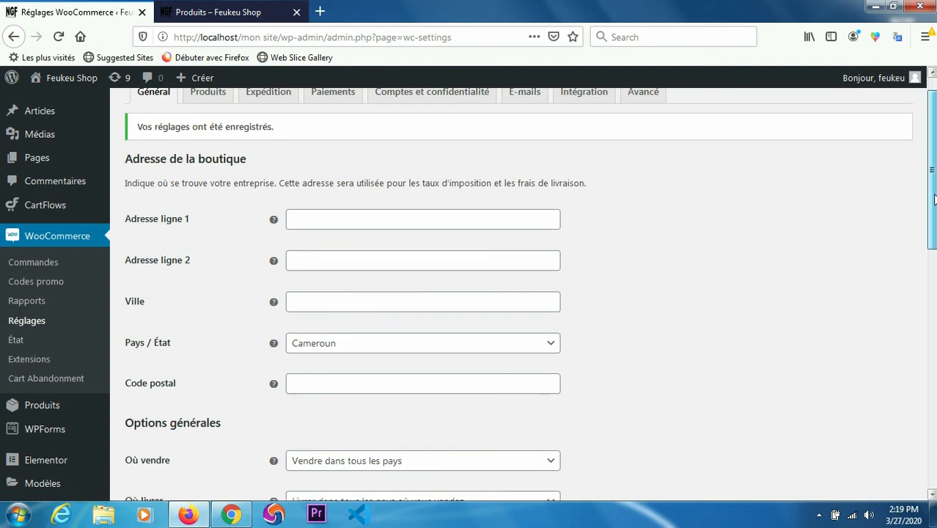
pyautogui.scroll(-9, 523, 293)
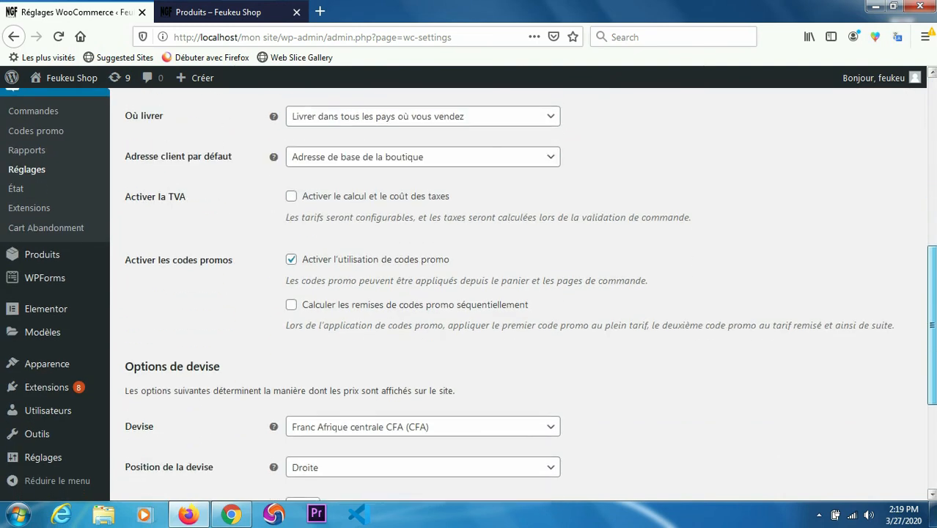
pyautogui.scroll(-2, 523, 294)
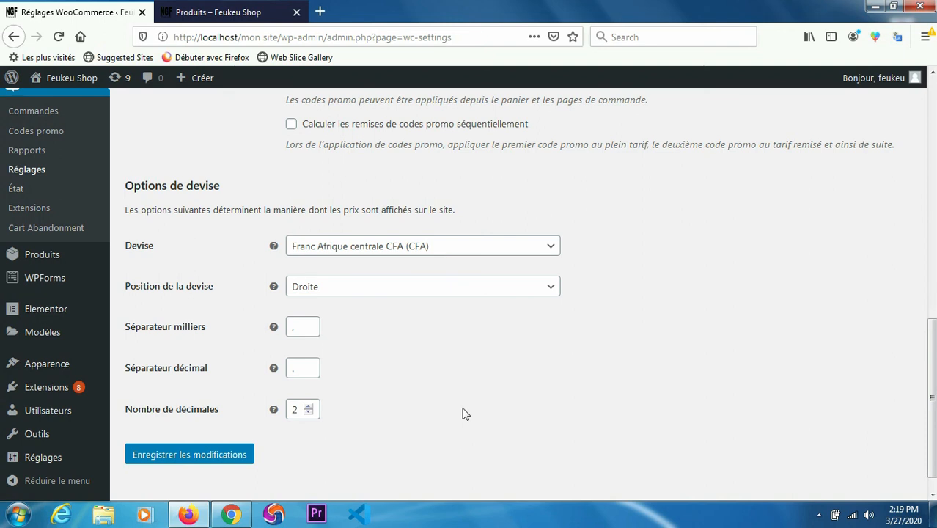
pyautogui.click(230, 15)
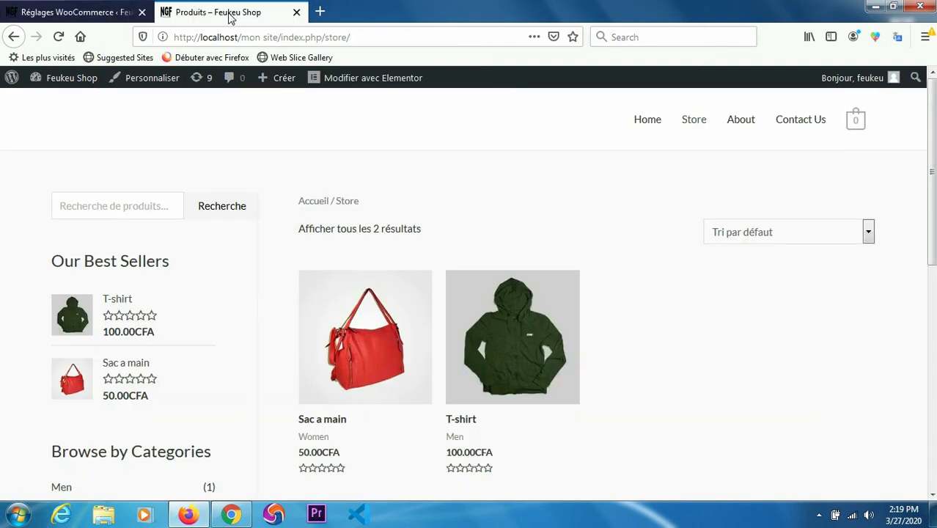